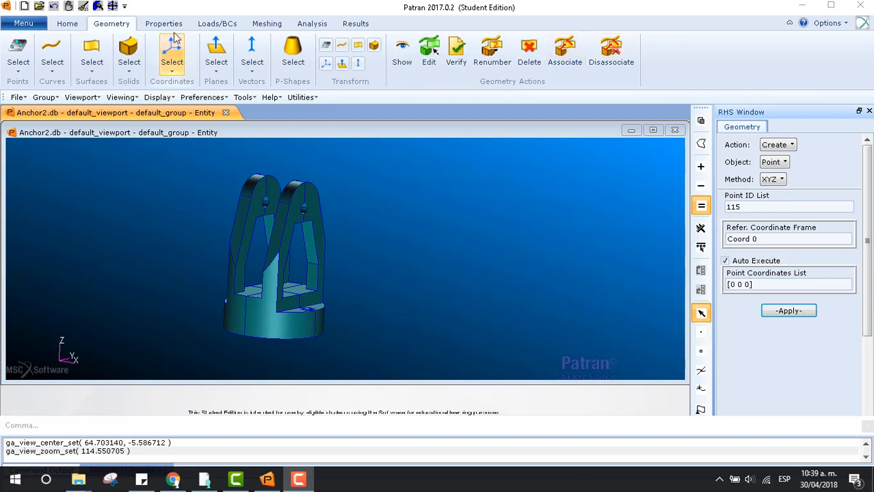
Step: Switch the anchor model's display from shaded to wireframe
{"action": "left_click", "coordinate": [171, 30]}
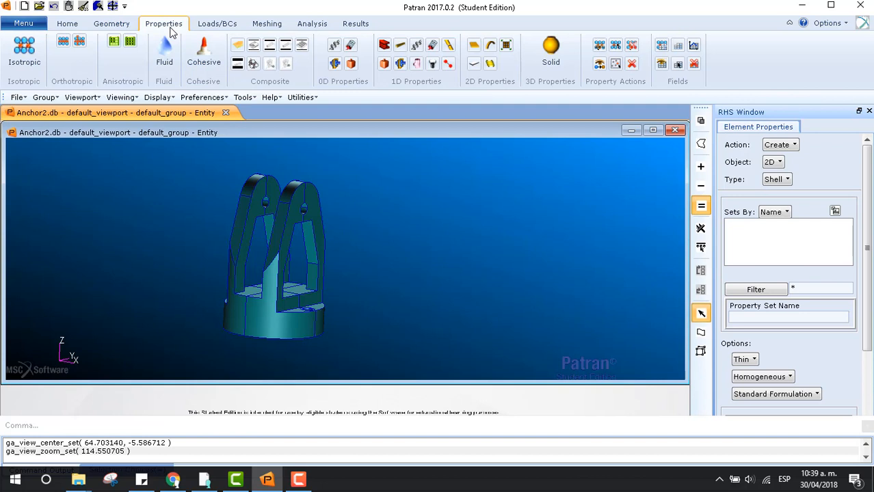
{"action": "left_click", "coordinate": [67, 24]}
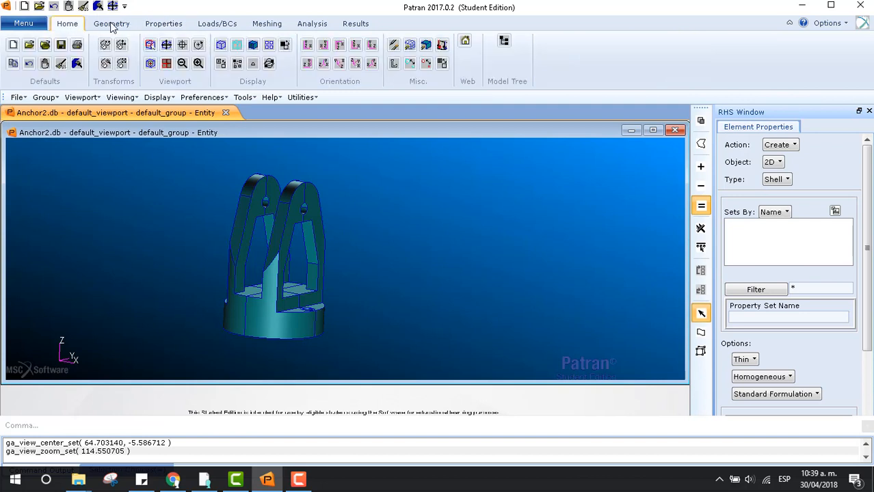
{"action": "left_click", "coordinate": [220, 45]}
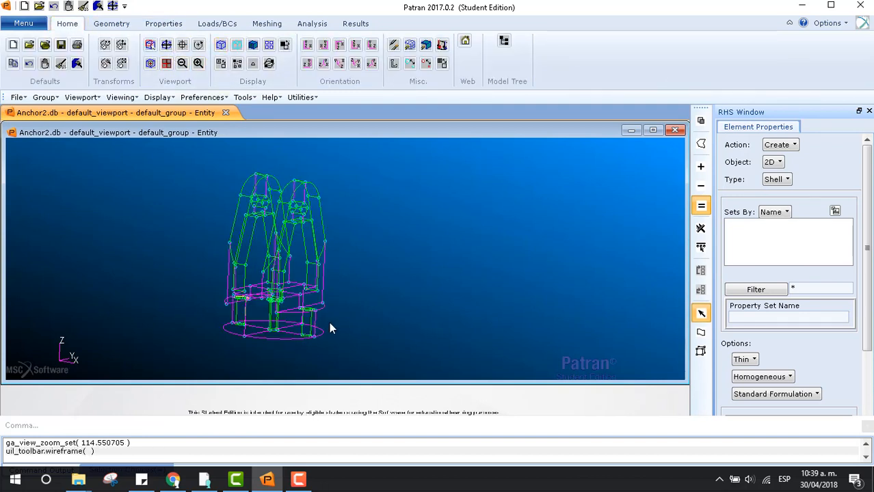
Step: Erase all posted entities from the viewport and plot only "Solid 1 Point1:#"
{"action": "left_click", "coordinate": [394, 46]}
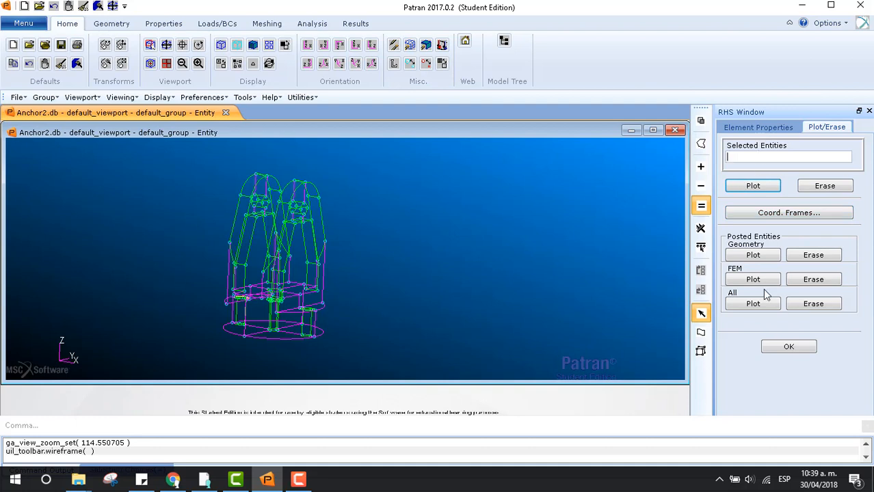
{"action": "left_click", "coordinate": [813, 305]}
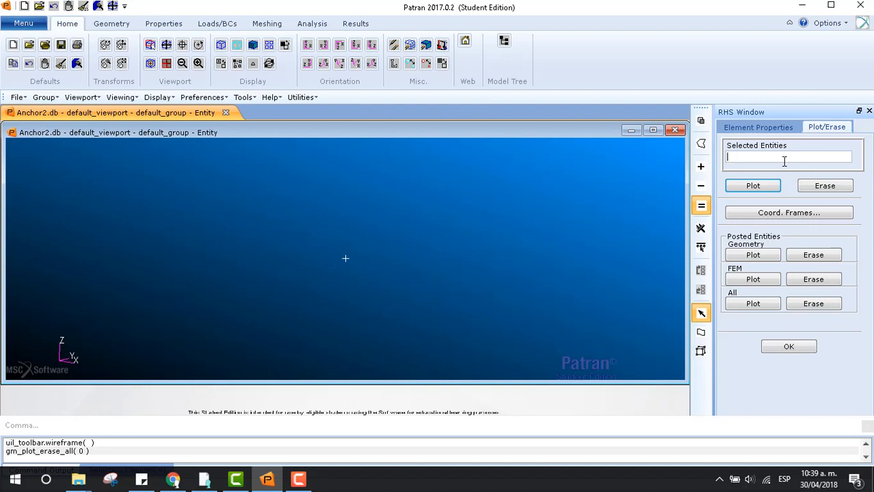
{"action": "type", "text": "Solid 1 Point1:#"}
{"action": "left_click", "coordinate": [737, 190]}
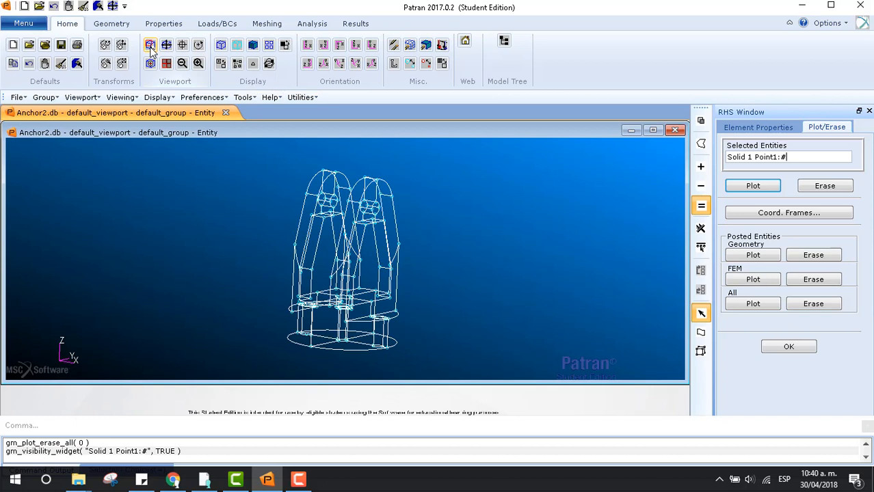
{"action": "left_click", "coordinate": [784, 348]}
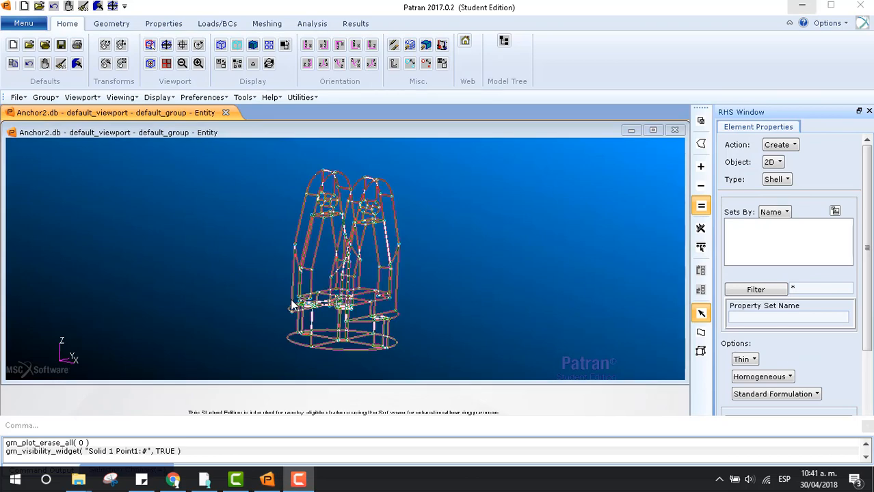
Step: Set up the creation of geometry points with the ArcCenter method
{"action": "left_click", "coordinate": [124, 28]}
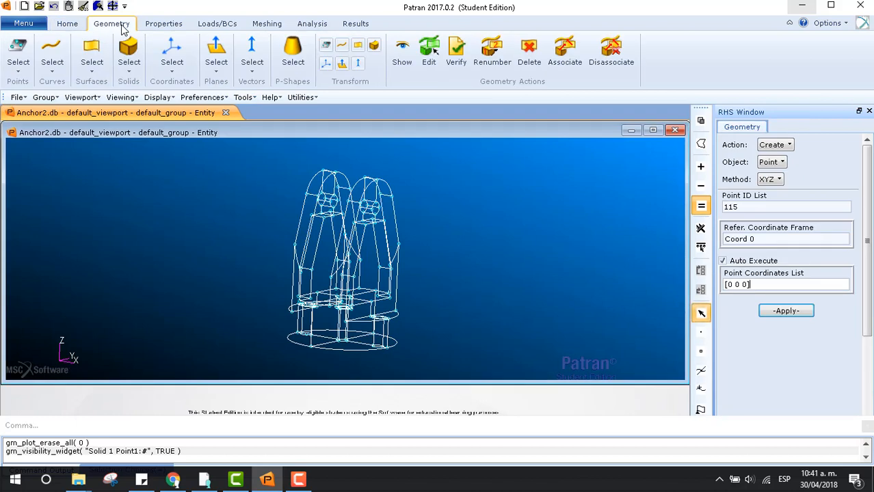
{"action": "left_click", "coordinate": [784, 164]}
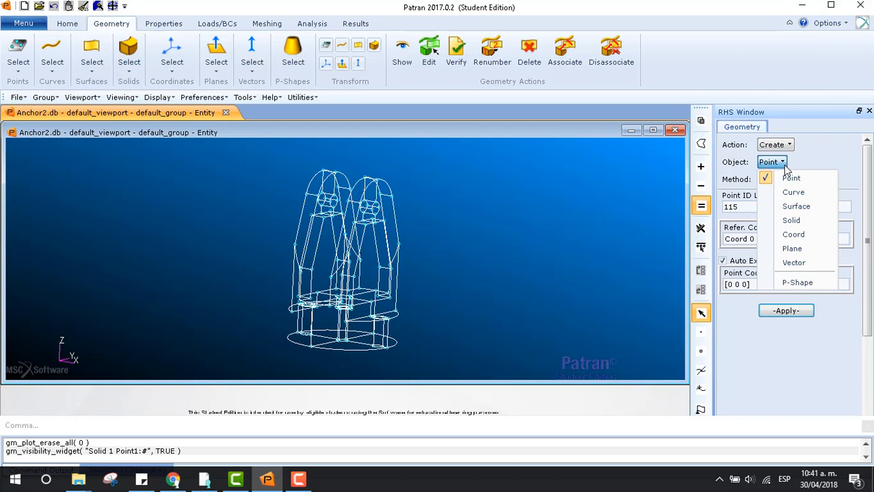
{"action": "left_click", "coordinate": [789, 178]}
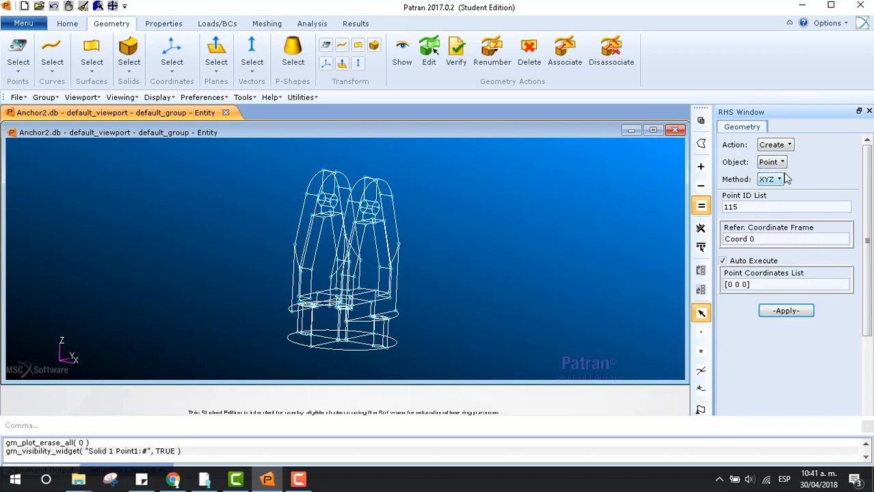
{"action": "left_click", "coordinate": [780, 180]}
{"action": "left_click", "coordinate": [781, 208]}
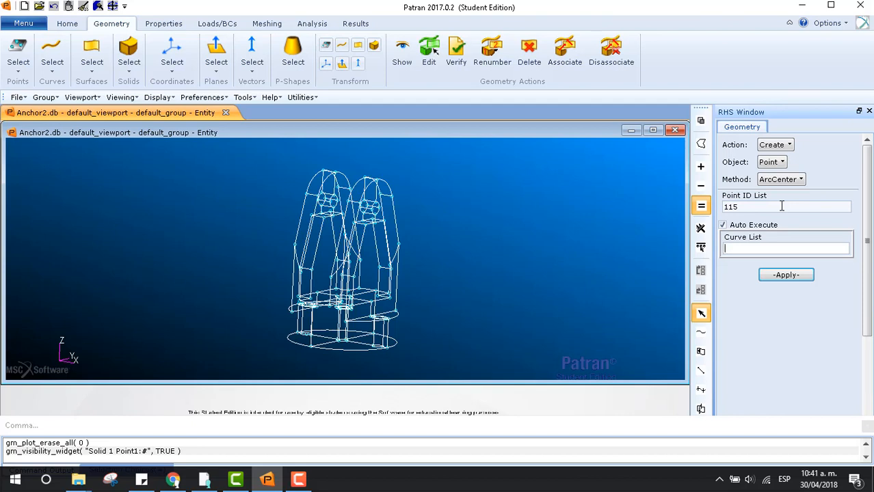
Step: Set the point ID to 117 and turn off automatic execution for the arc-centre points
{"action": "left_click", "coordinate": [782, 206]}
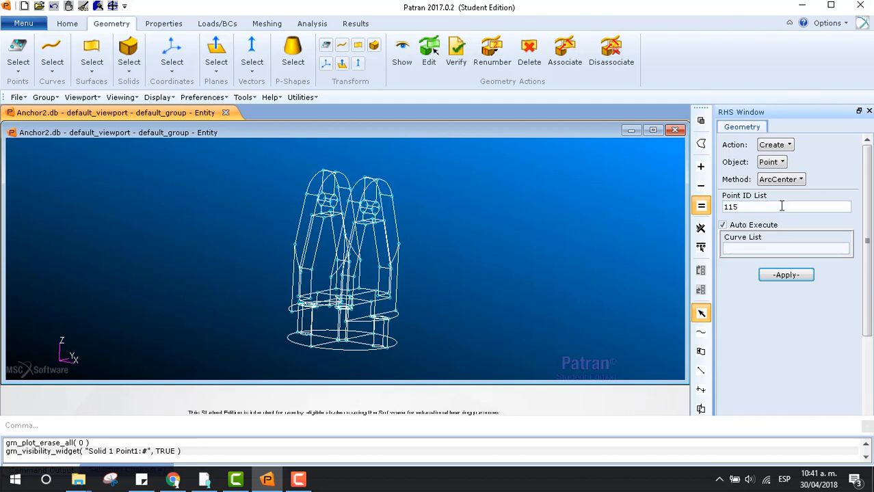
{"action": "key", "text": "BackSpace"}
{"action": "type", "text": "7"}
{"action": "scroll", "coordinate": [348, 204], "scroll_direction": "up", "scroll_amount": 5}
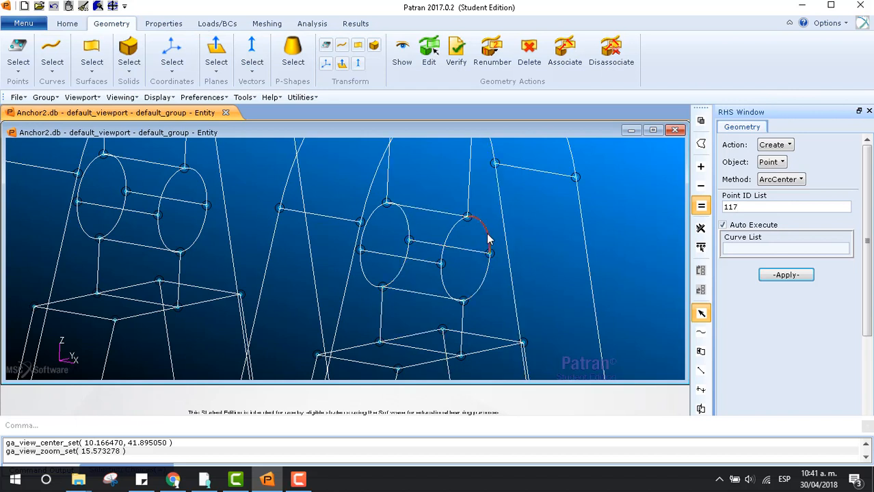
{"action": "left_click", "coordinate": [724, 225]}
{"action": "left_click", "coordinate": [730, 249]}
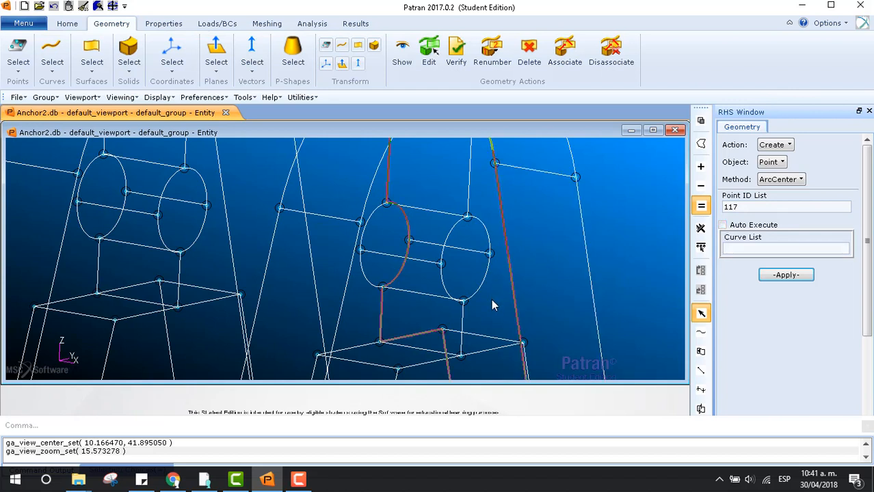
Step: Create arc-centre points at both ends of the front lug's hole from edges Solid 1.54.4 and 1.63.10
{"action": "left_click", "coordinate": [489, 235]}
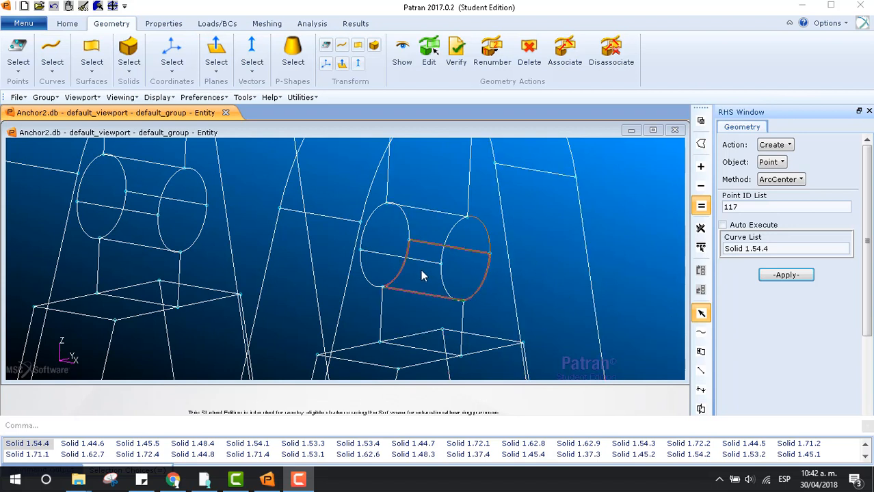
{"action": "left_click", "coordinate": [368, 230]}
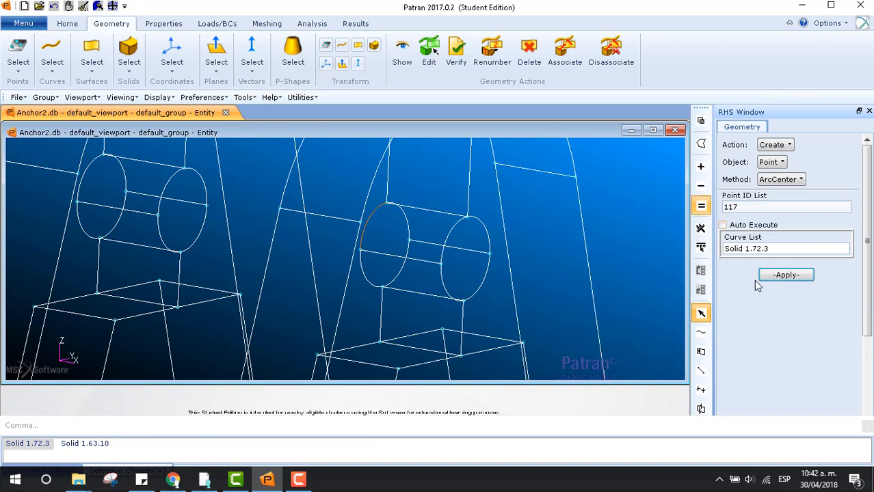
{"action": "left_click", "coordinate": [491, 240]}
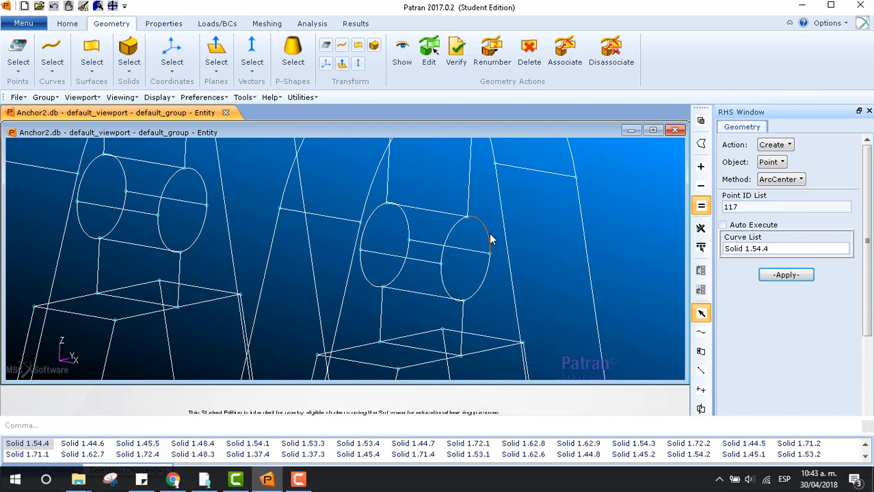
{"action": "type", "text": "1.63"}
{"action": "type", "text": "."}
{"action": "key", "text": "Return"}
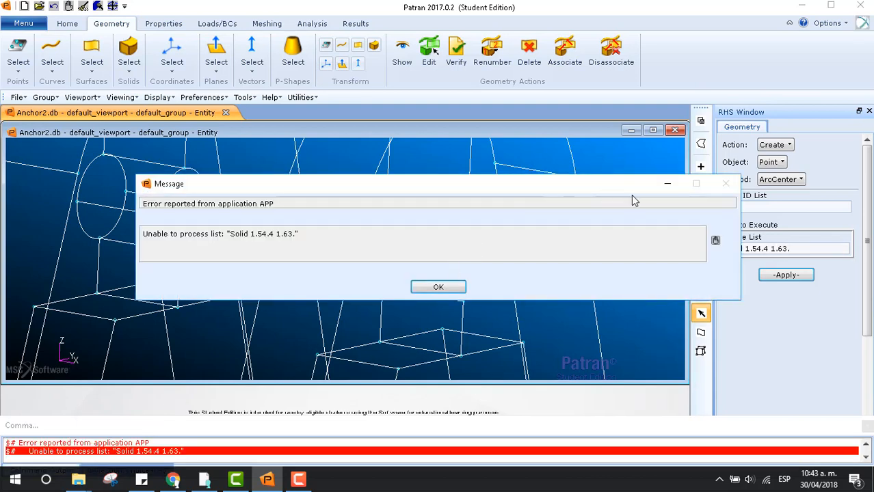
{"action": "left_click", "coordinate": [440, 288]}
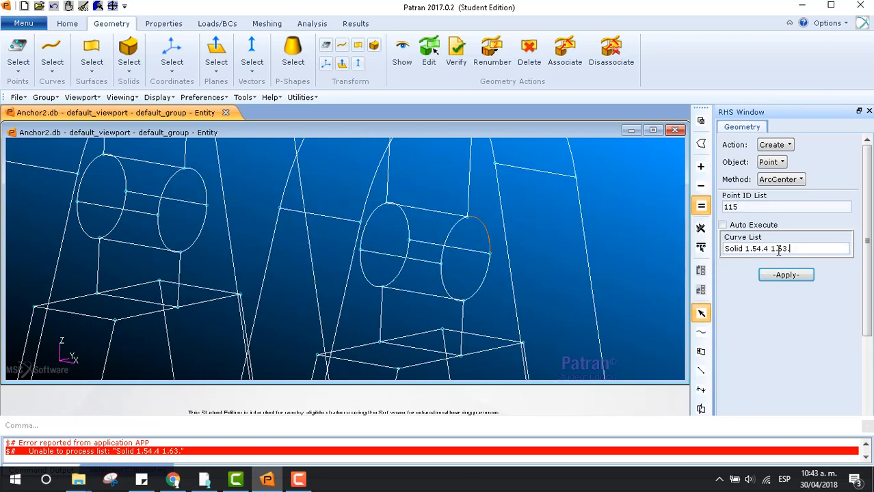
{"action": "type", "text": "10"}
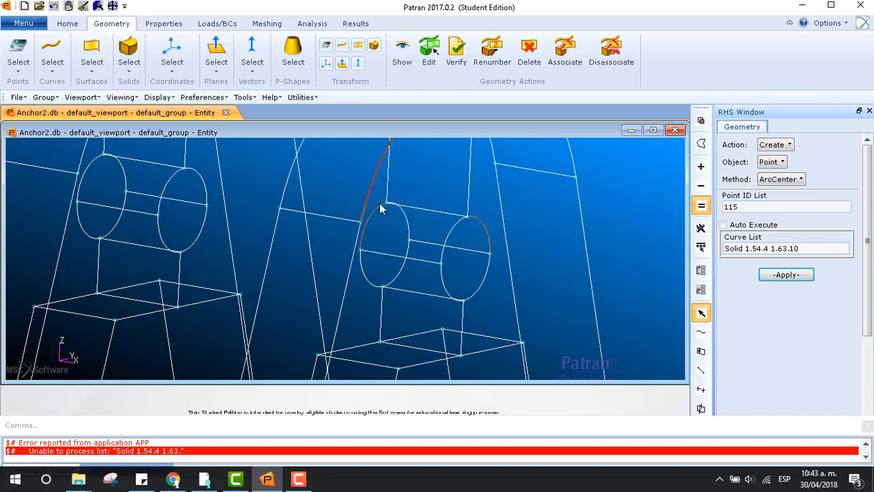
{"action": "left_click", "coordinate": [778, 279]}
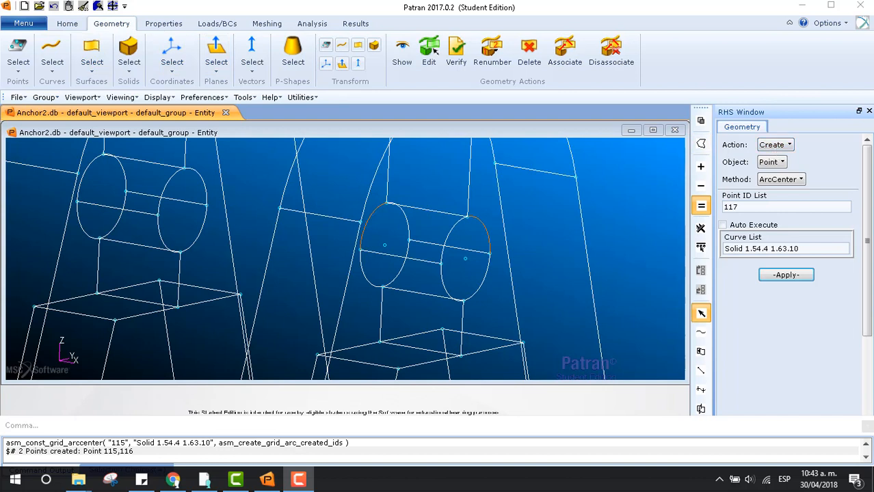
Step: Set up a 3Point coordinate frame with ID 1, type Cylindrical, and automatic execution off
{"action": "left_click", "coordinate": [783, 165]}
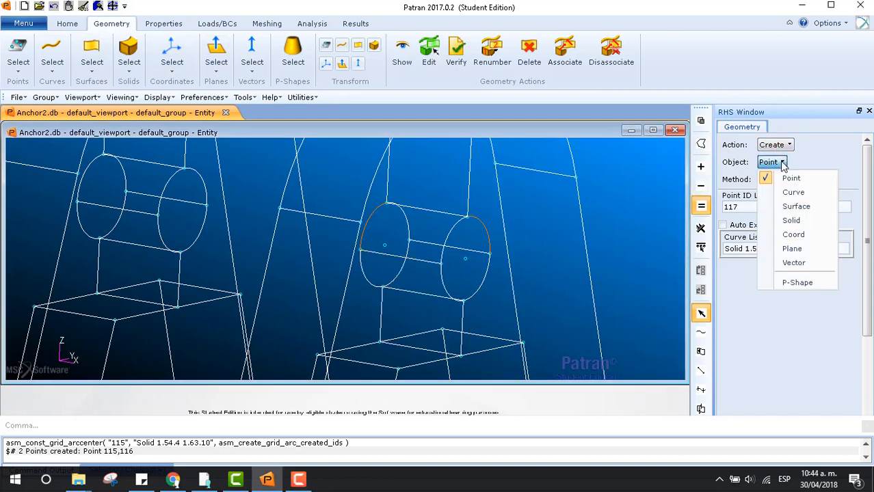
{"action": "left_click", "coordinate": [796, 237]}
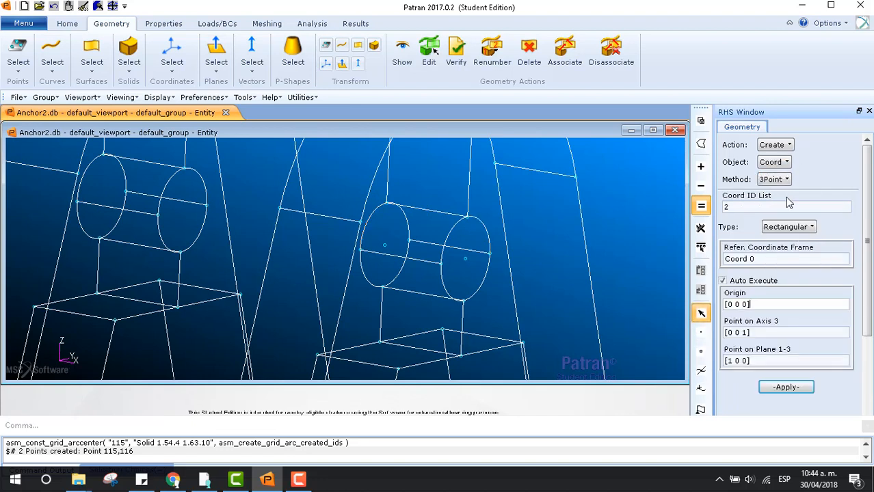
{"action": "left_click", "coordinate": [766, 206]}
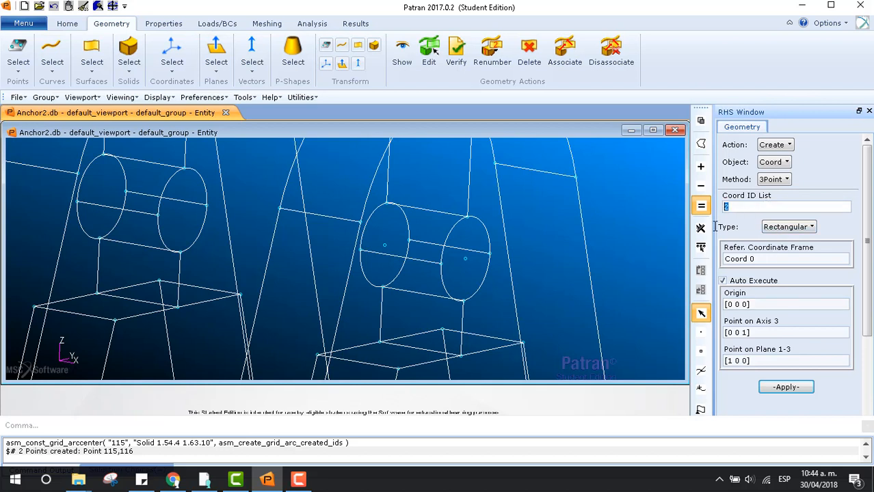
{"action": "type", "text": "1"}
{"action": "left_click", "coordinate": [812, 229]}
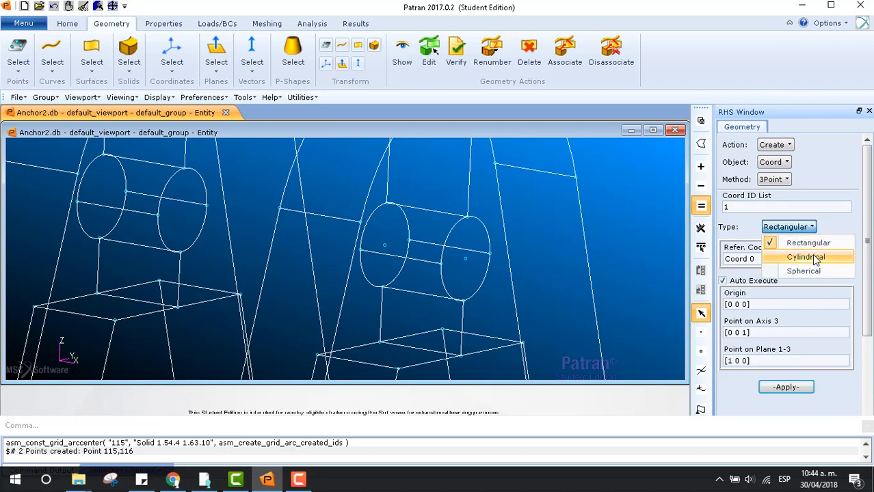
{"action": "left_click", "coordinate": [808, 258]}
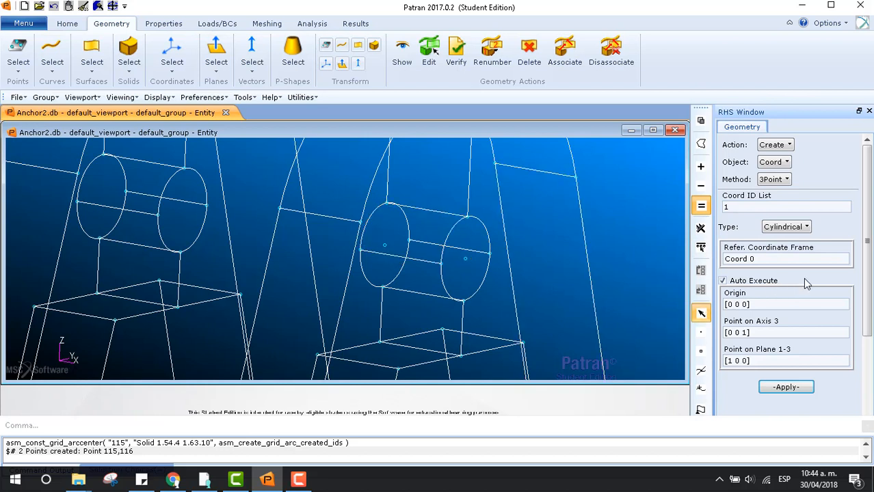
{"action": "left_click", "coordinate": [723, 281]}
Step: Create the cylindrical frame with origin Point 116, Point 115 on axis 3 and Point 96 on plane 1-3
{"action": "left_click", "coordinate": [384, 248]}
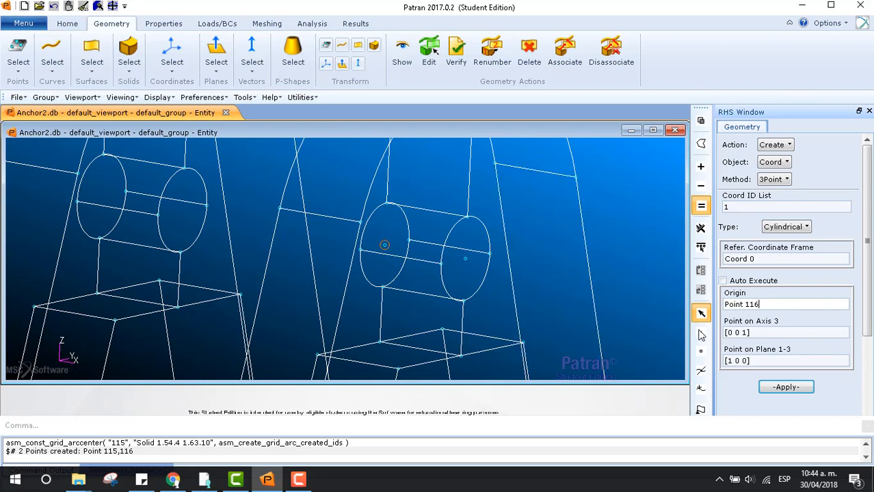
{"action": "left_click", "coordinate": [750, 333]}
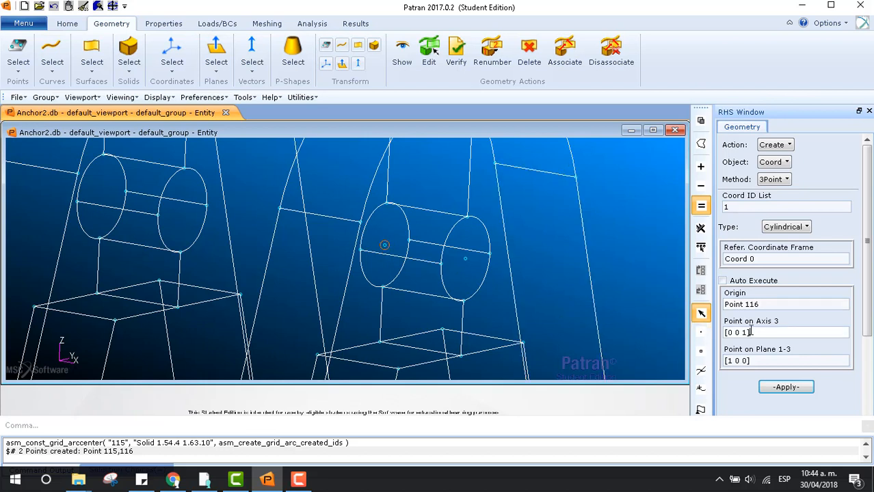
{"action": "left_click", "coordinate": [465, 260]}
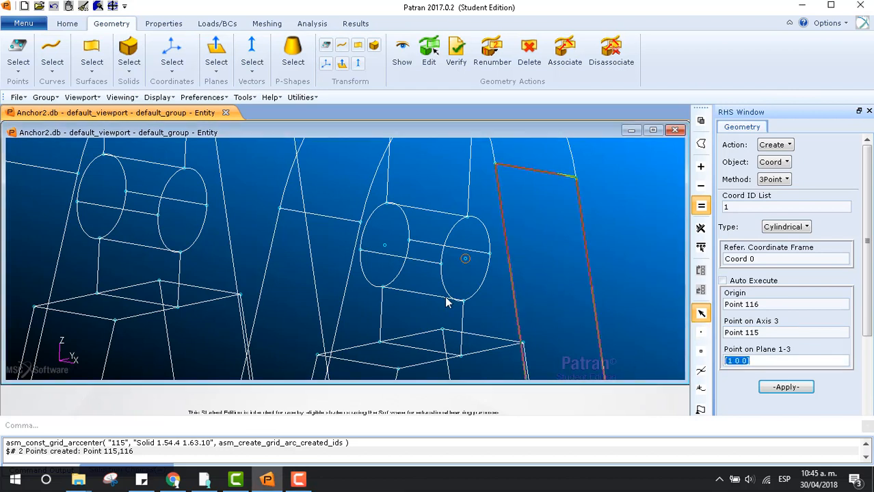
{"action": "left_click", "coordinate": [409, 243]}
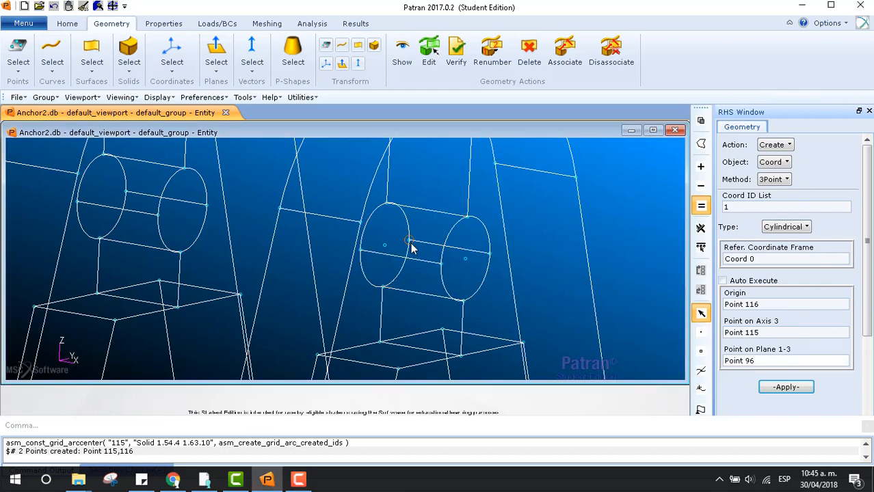
{"action": "key", "text": "BackSpace"}
{"action": "key", "text": "BackSpace"}
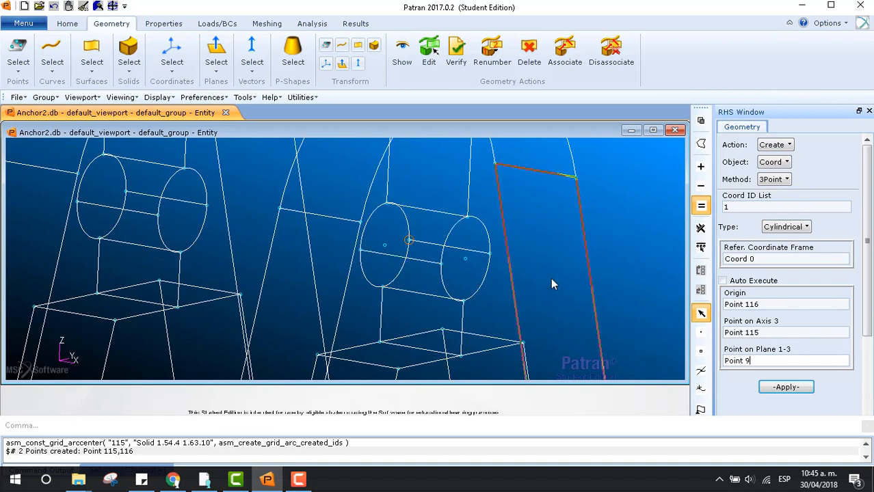
{"action": "type", "text": "96"}
{"action": "key", "text": "Return"}
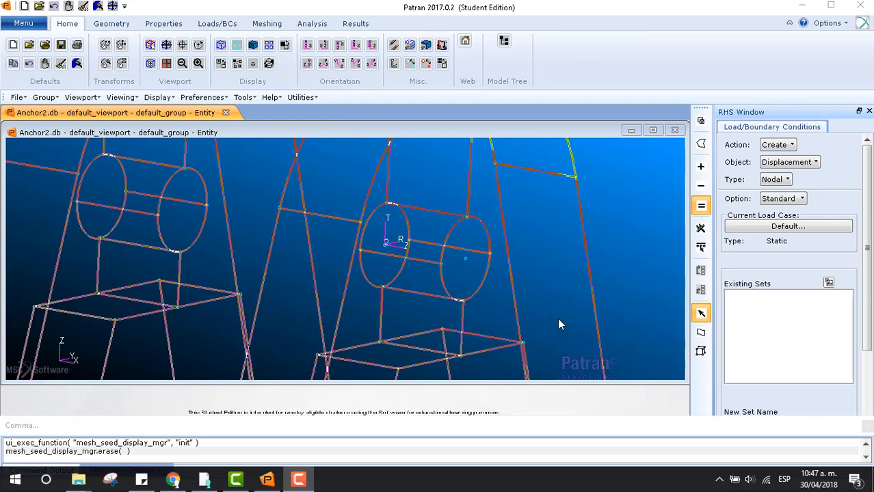
Step: Start a spatial field using the PCL Function method, with Coord 2 as its real coordinate system
{"action": "left_click", "coordinate": [115, 25]}
{"action": "left_click", "coordinate": [156, 26]}
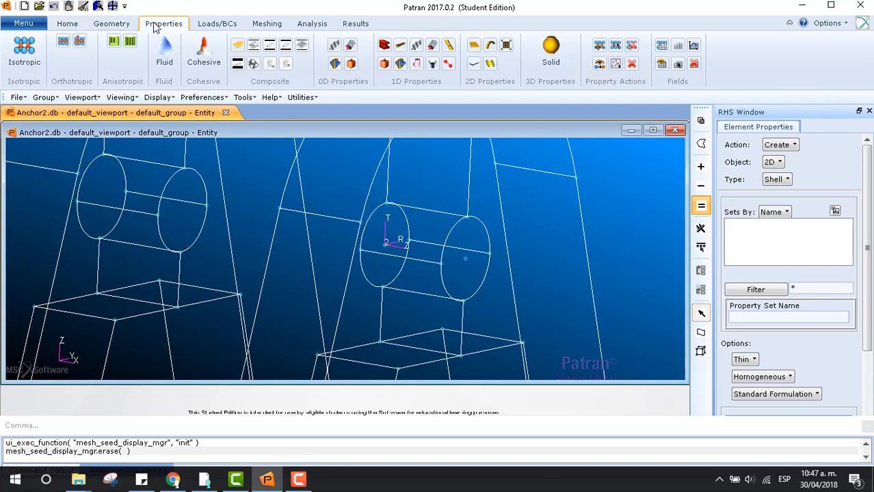
{"action": "left_click", "coordinate": [218, 23]}
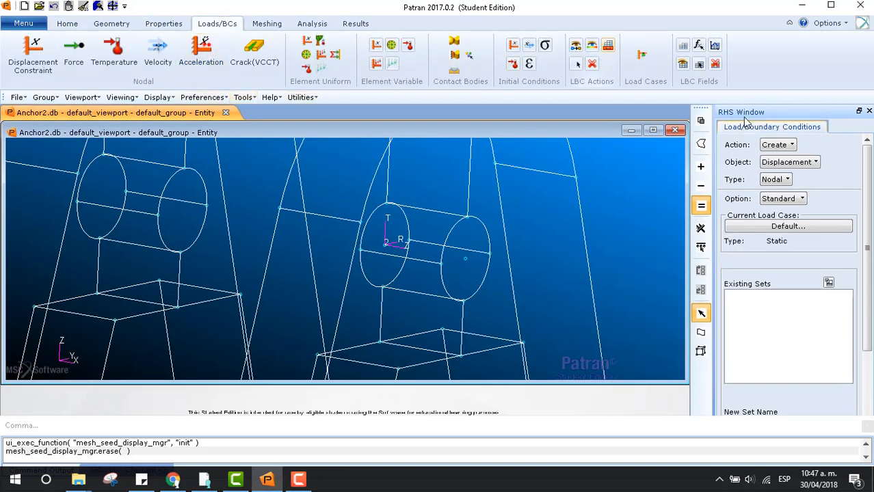
{"action": "left_click", "coordinate": [683, 51]}
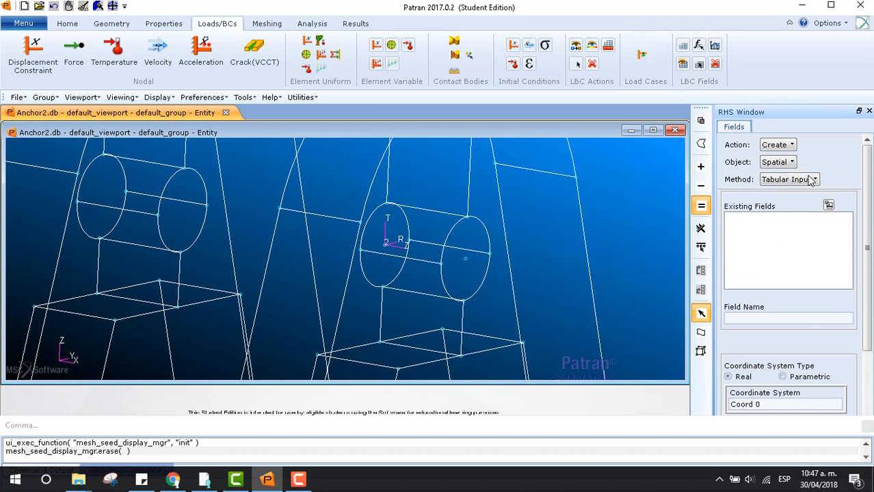
{"action": "left_click", "coordinate": [814, 180]}
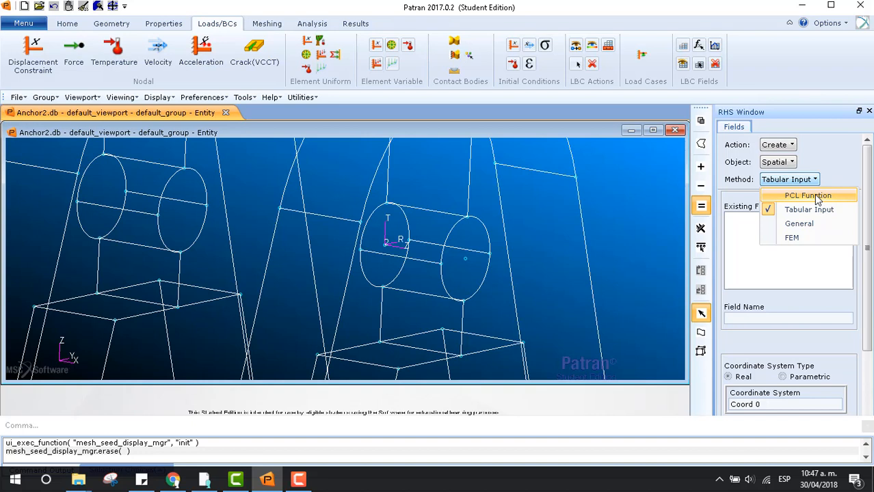
{"action": "left_click", "coordinate": [818, 197]}
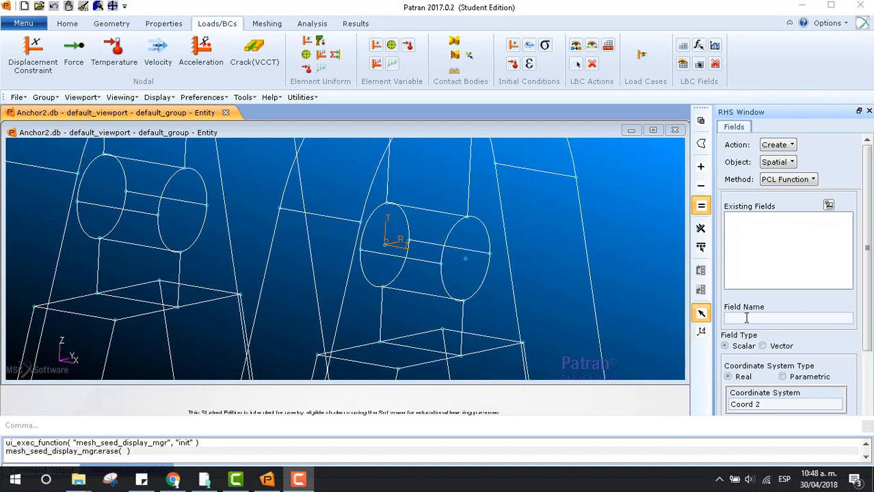
Step: Name the scalar field sine_theta and enter a sine expression as its scalar function
{"action": "left_click", "coordinate": [747, 318]}
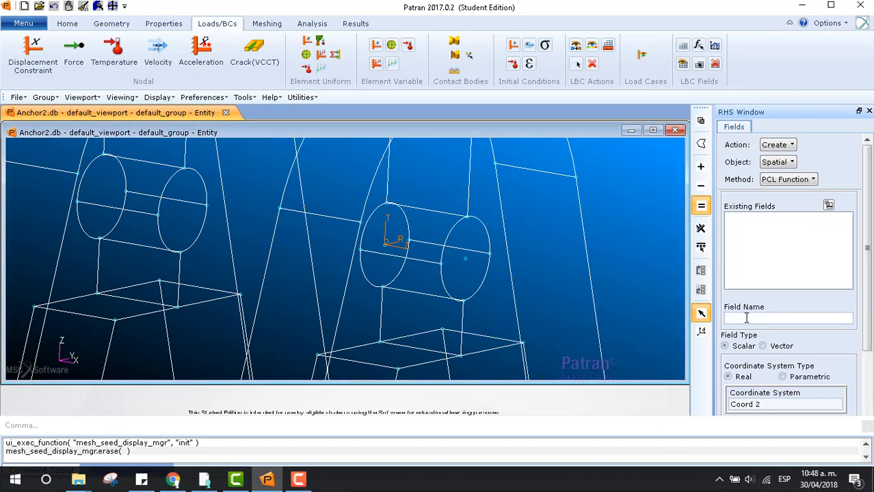
{"action": "type", "text": "sine_theta"}
{"action": "left_click", "coordinate": [744, 348]}
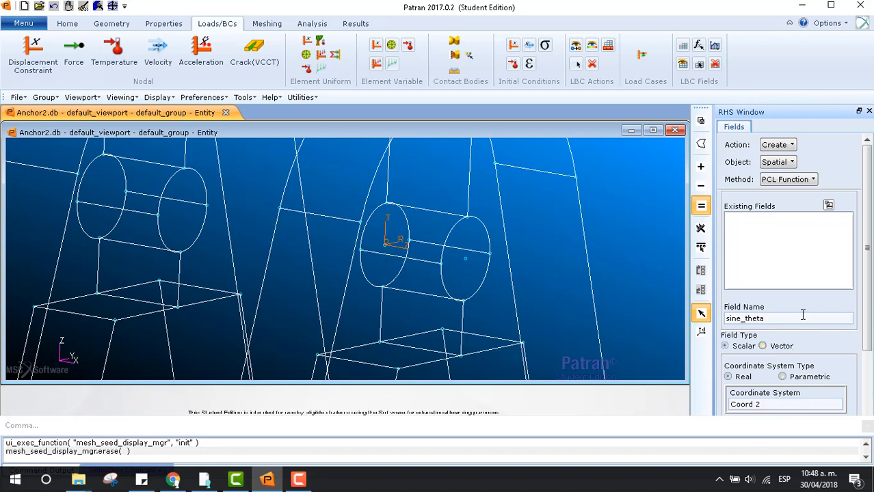
{"action": "scroll", "coordinate": [872, 259], "scroll_direction": "down", "scroll_amount": 3}
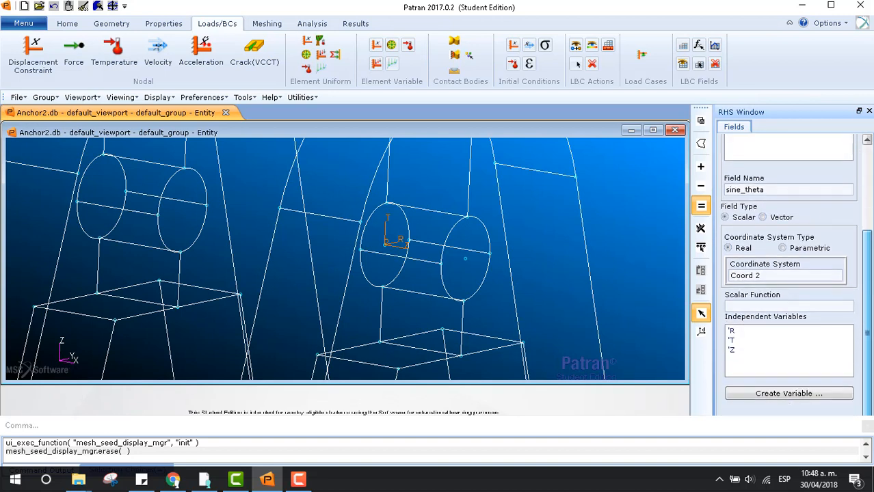
{"action": "left_click", "coordinate": [765, 305]}
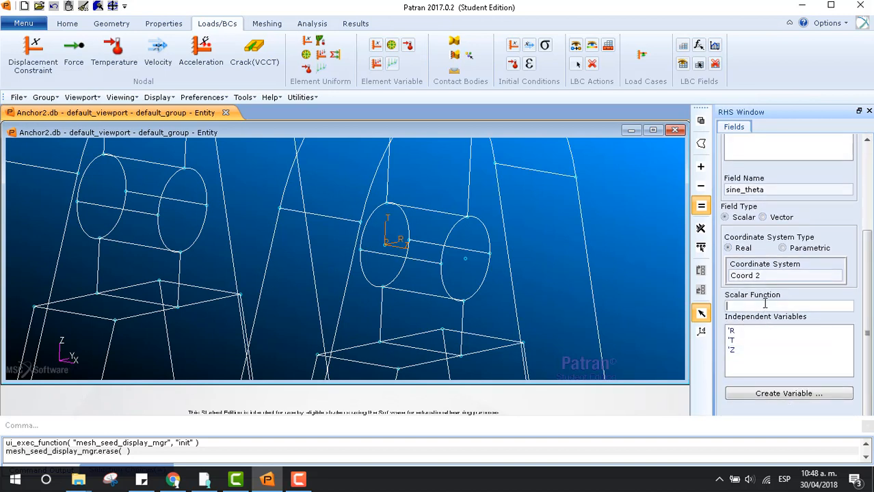
{"action": "type", "text": "sin('"}
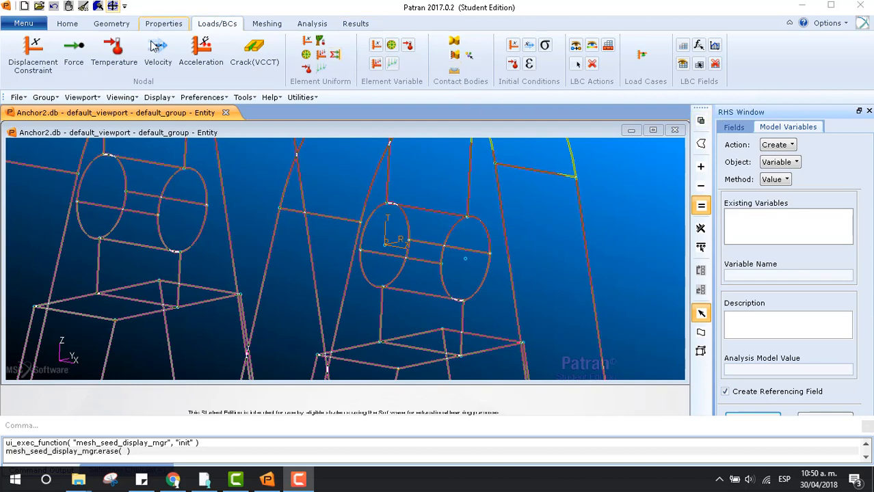
Step: Set up a new Element Uniform pressure load set for 3D elements, named pressure_load
{"action": "left_click", "coordinate": [165, 23]}
{"action": "left_click", "coordinate": [222, 23]}
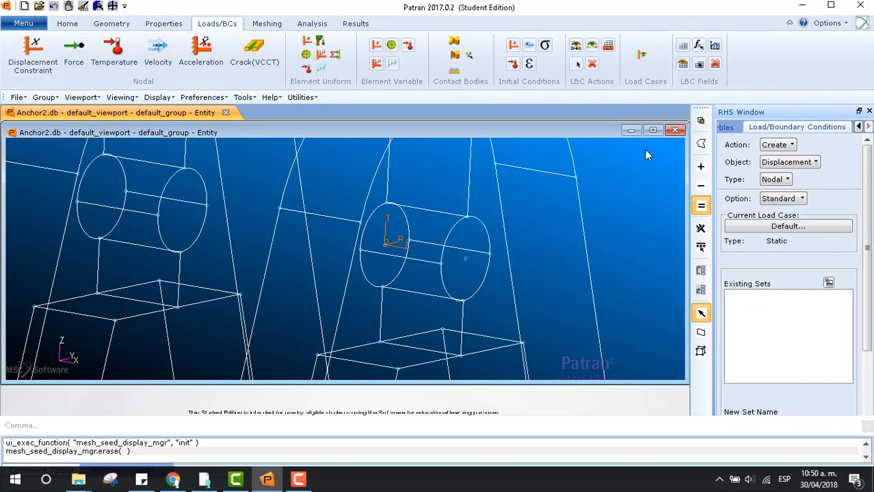
{"action": "left_click", "coordinate": [810, 167]}
{"action": "left_click", "coordinate": [803, 205]}
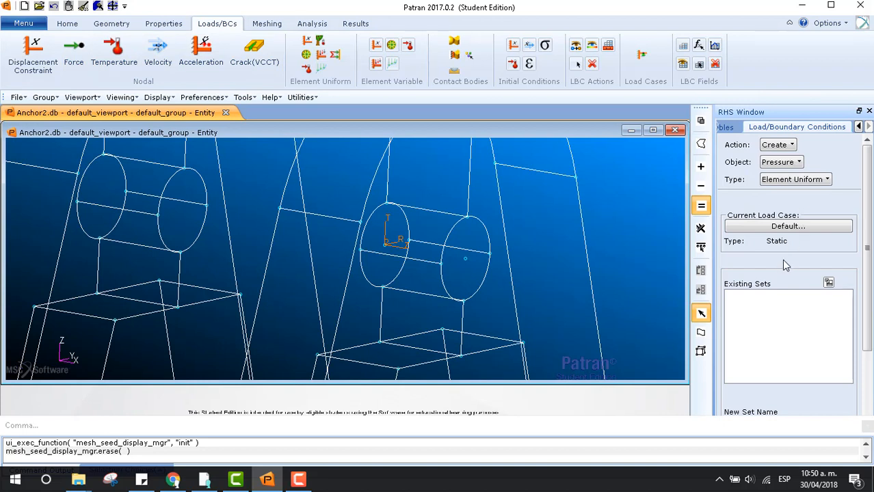
{"action": "scroll", "coordinate": [870, 306], "scroll_direction": "down", "scroll_amount": 2}
{"action": "scroll", "coordinate": [871, 305], "scroll_direction": "down", "scroll_amount": 2}
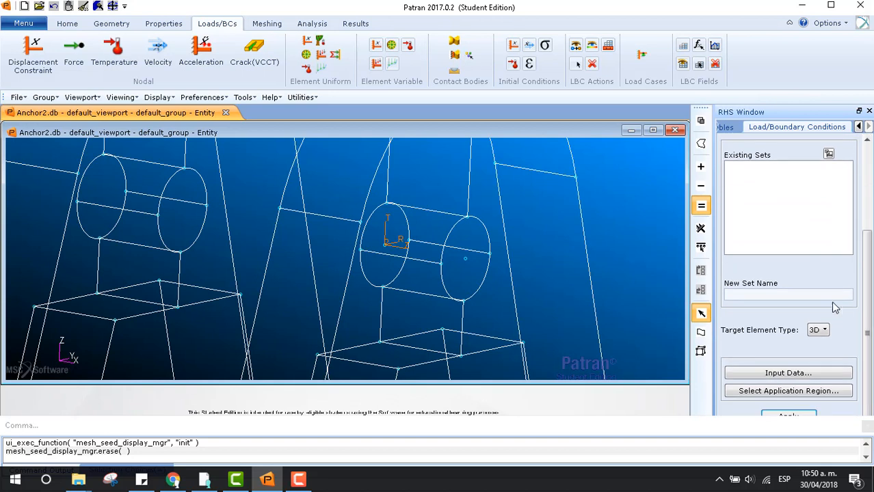
{"action": "left_click", "coordinate": [809, 294]}
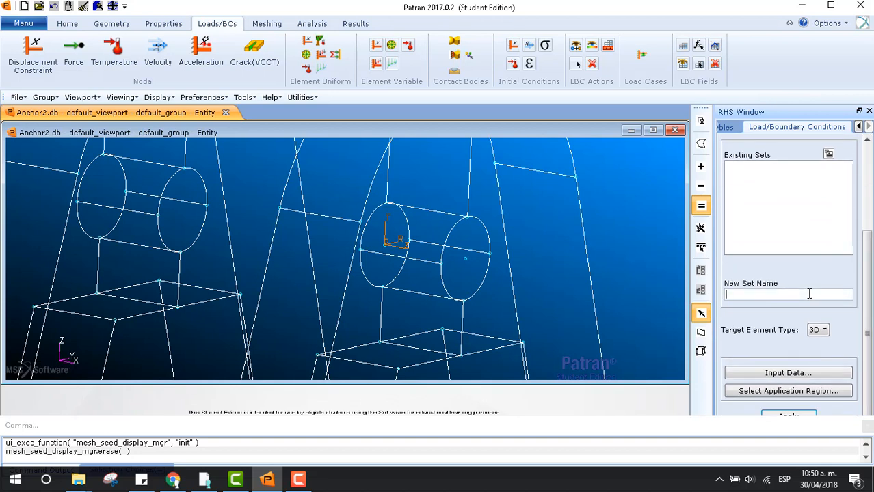
{"action": "type", "text": "pressure_load"}
Step: Set the pressure of pressure_load to 1000 and accept the input data
{"action": "left_click", "coordinate": [827, 372]}
{"action": "left_click", "coordinate": [596, 125]}
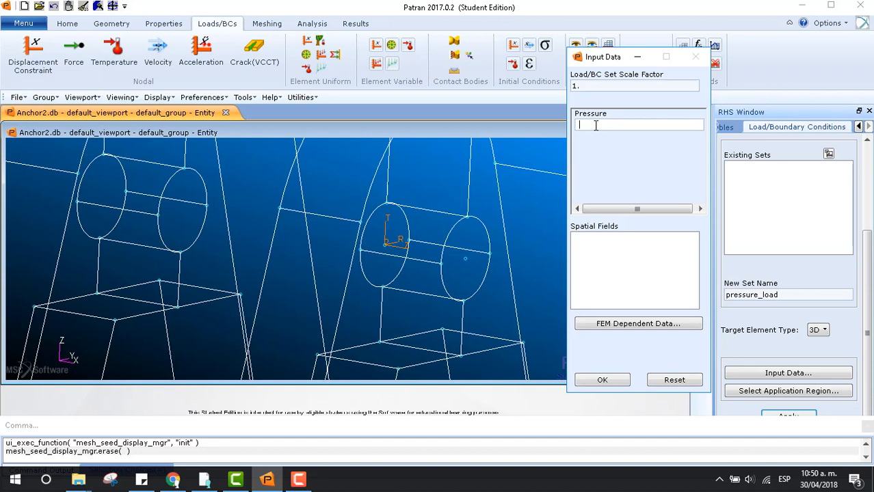
{"action": "type", "text": "1000"}
{"action": "left_click", "coordinate": [602, 380]}
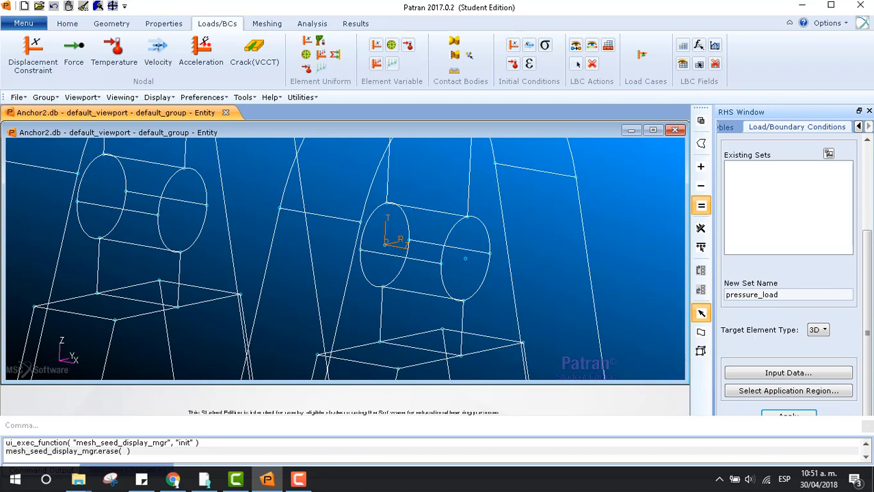
{"action": "left_click", "coordinate": [738, 381]}
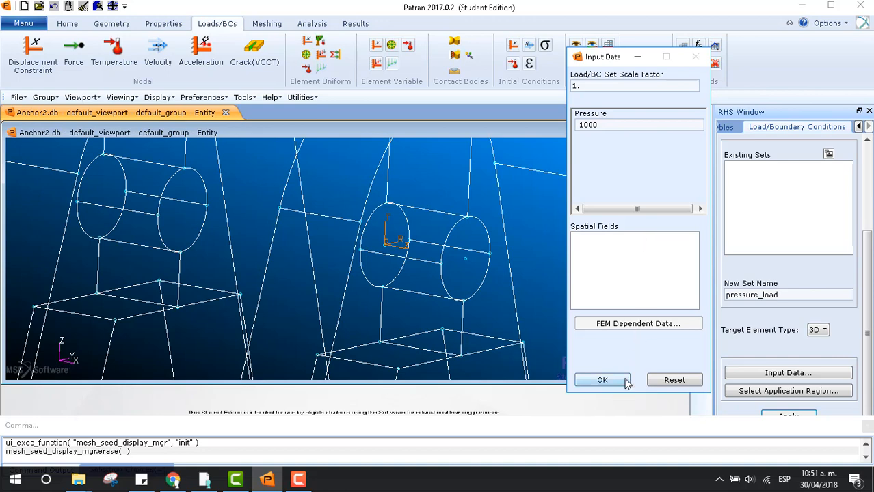
{"action": "left_click", "coordinate": [602, 381]}
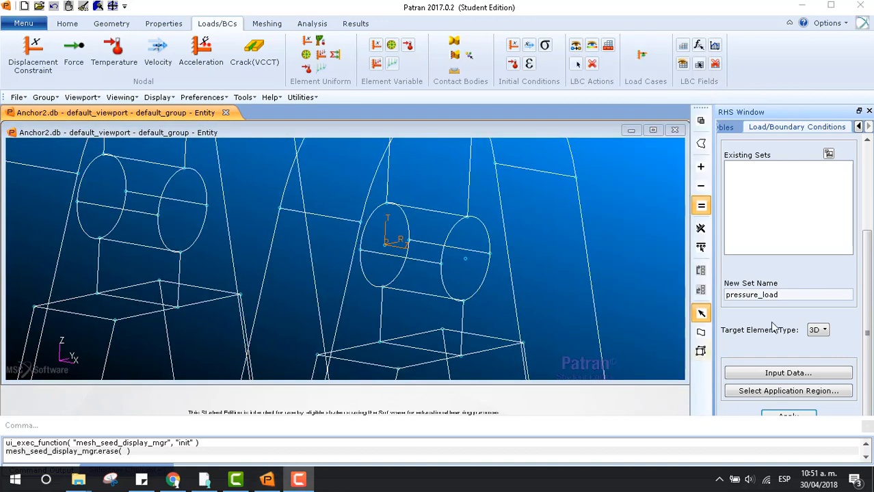
Step: Set the scale factor of pressure_load to 1000 and its pressure to f:sine_theta
{"action": "left_click", "coordinate": [771, 375]}
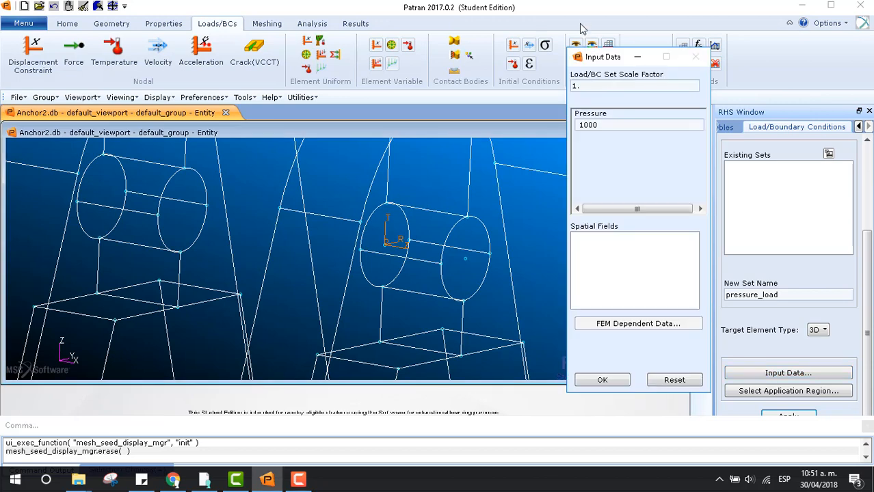
{"action": "double_click", "coordinate": [608, 126]}
{"action": "key", "text": "BackSpace"}
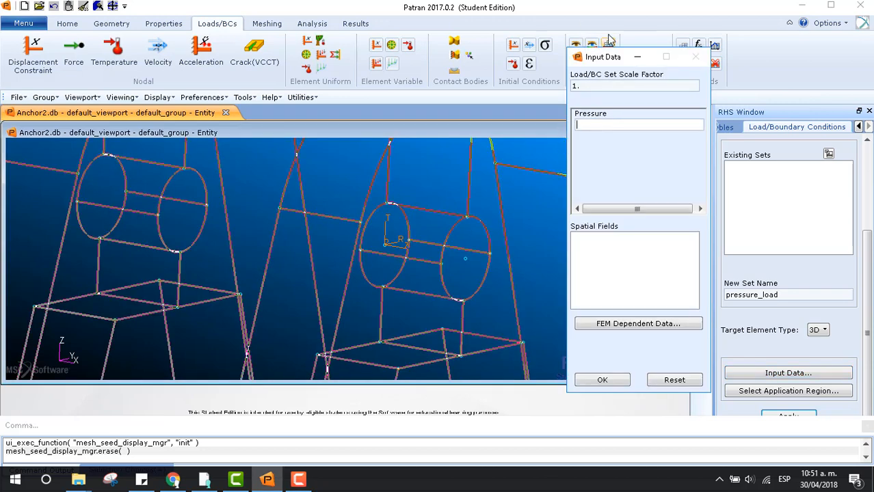
{"action": "left_click_drag", "start_coordinate": [599, 87], "coordinate": [574, 88]}
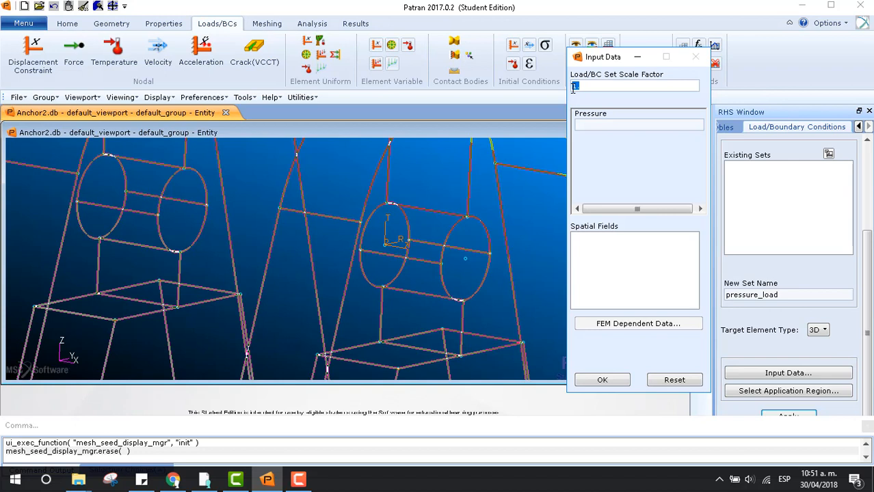
{"action": "type", "text": "1000"}
{"action": "left_click", "coordinate": [591, 125]}
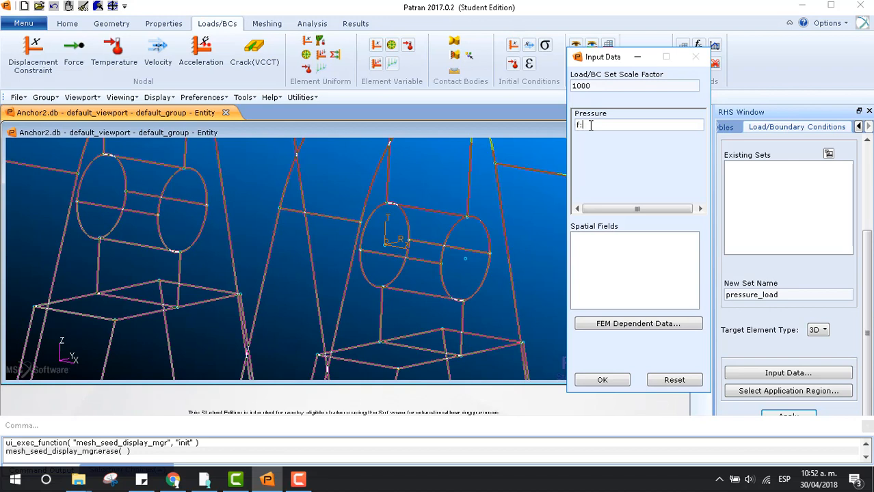
{"action": "type", "text": "f:sine_theta"}
Step: Create sine_theta as a FEM-dependent scalar element field with empty rows and accept the load's input data
{"action": "left_click", "coordinate": [607, 323]}
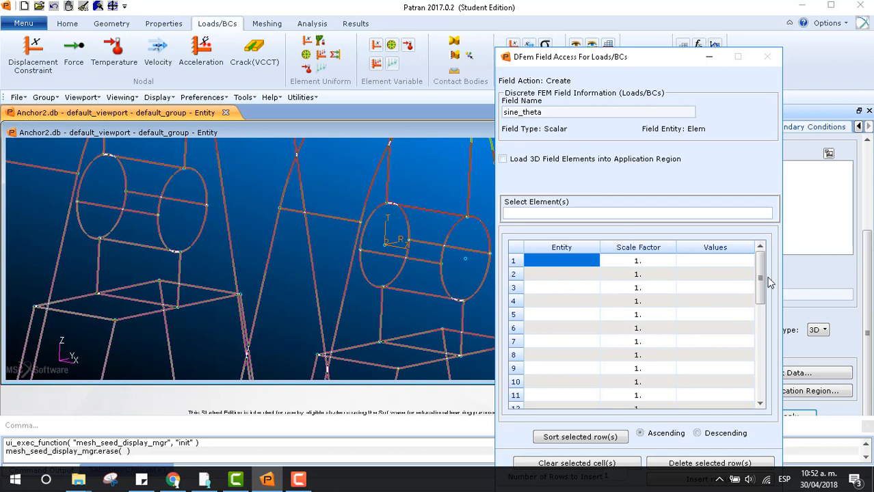
{"action": "mouse_move", "coordinate": [761, 277]}
{"action": "left_mouse_down"}
{"action": "mouse_move", "coordinate": [761, 358]}
{"action": "mouse_move", "coordinate": [761, 277]}
{"action": "left_mouse_up"}
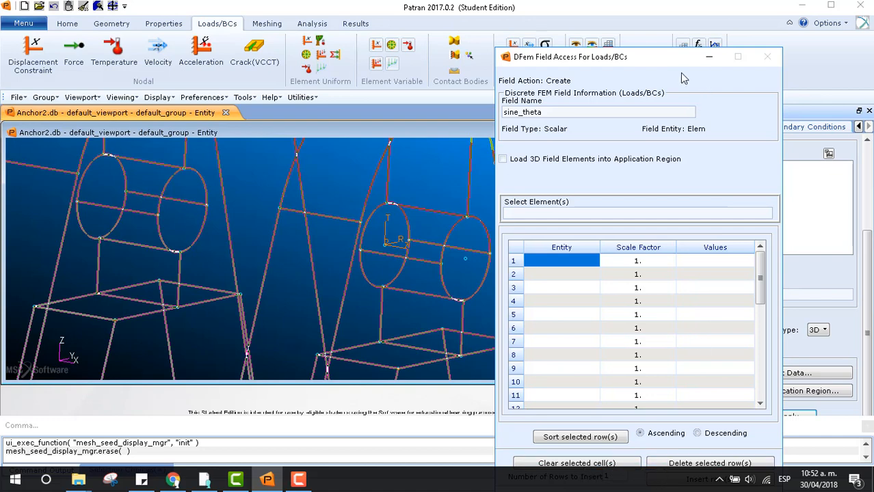
{"action": "left_click_drag", "start_coordinate": [673, 57], "coordinate": [667, 10]}
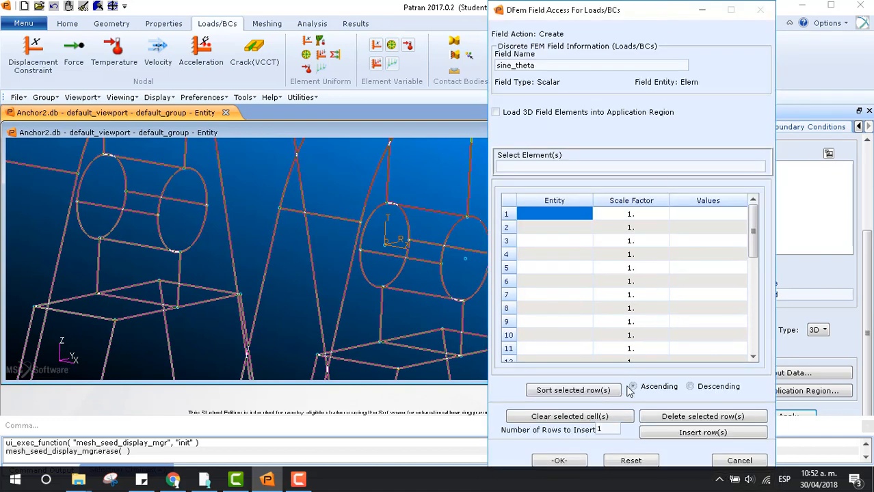
{"action": "left_click", "coordinate": [560, 461]}
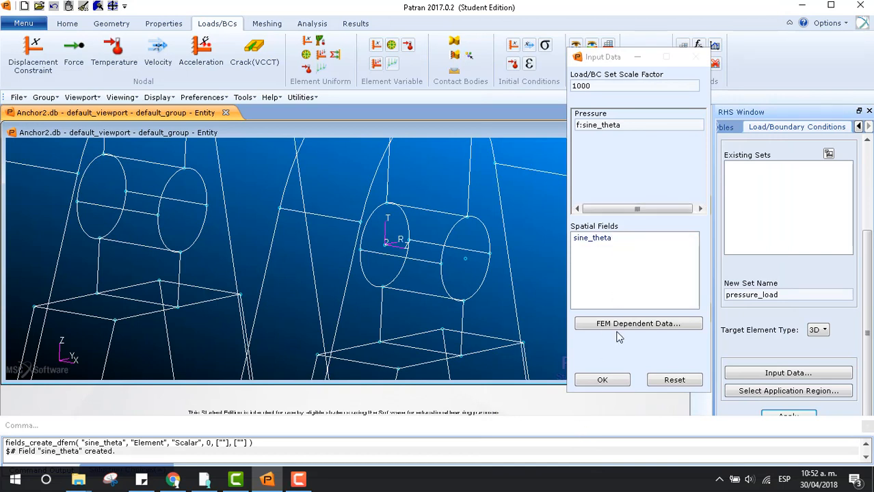
{"action": "left_click", "coordinate": [602, 382]}
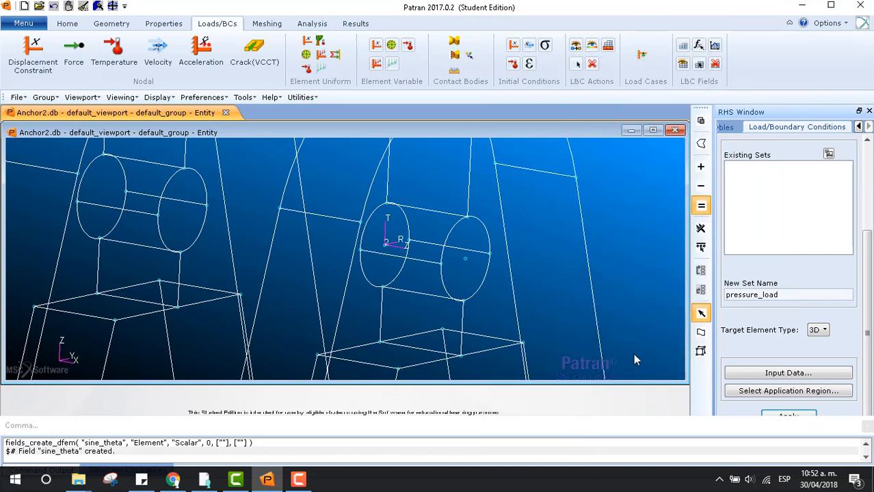
Step: Add the upper faces of the front lug's hole, Solid 1.54 and 1.72, to the pressure load's geometry application region
{"action": "left_click", "coordinate": [788, 392]}
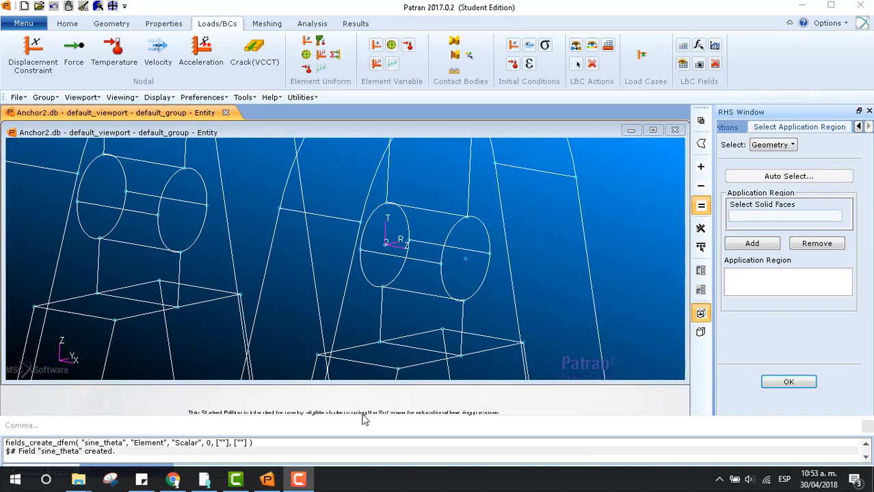
{"action": "left_click", "coordinate": [792, 146]}
{"action": "left_click", "coordinate": [795, 163]}
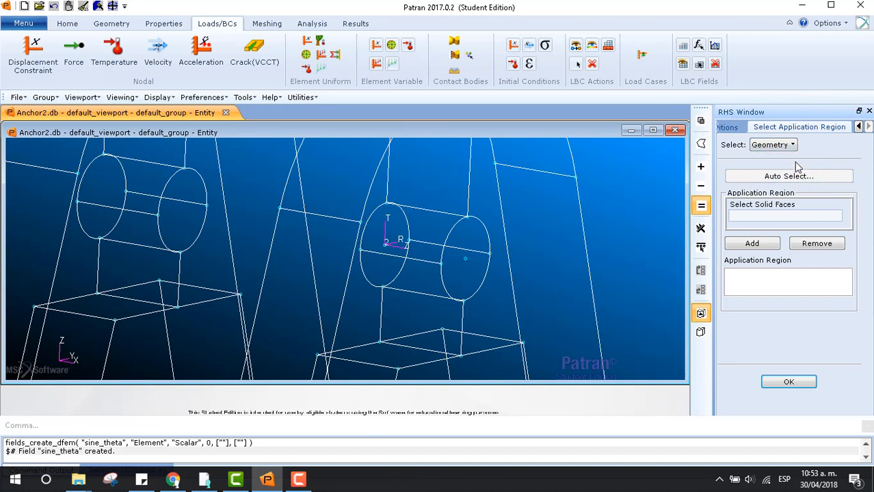
{"action": "left_click", "coordinate": [762, 218]}
{"action": "left_click", "coordinate": [702, 333]}
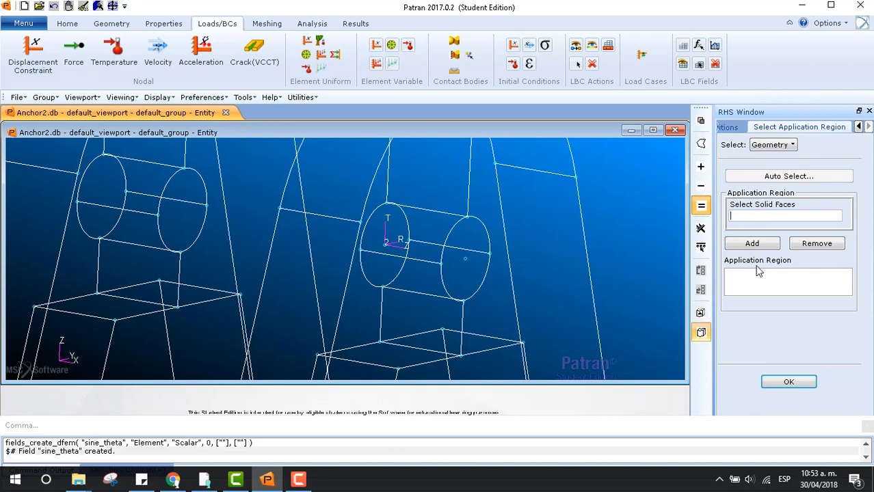
{"action": "left_click", "coordinate": [485, 236]}
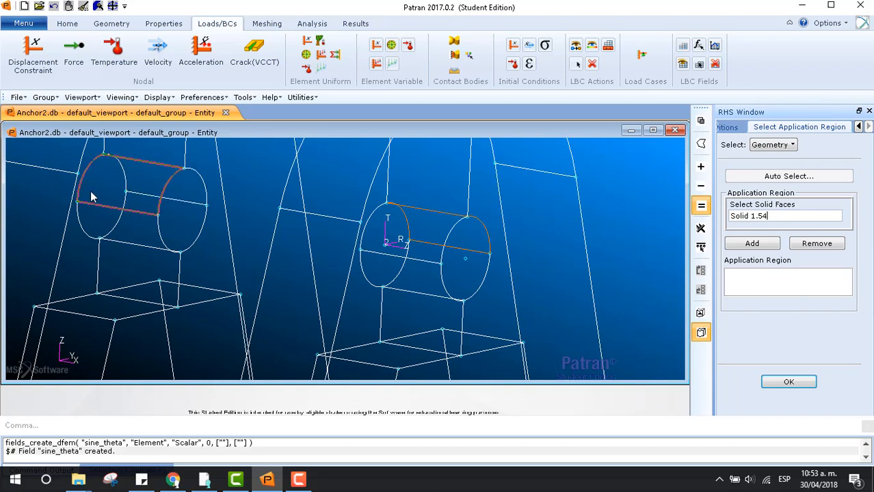
{"action": "left_click", "coordinate": [752, 245]}
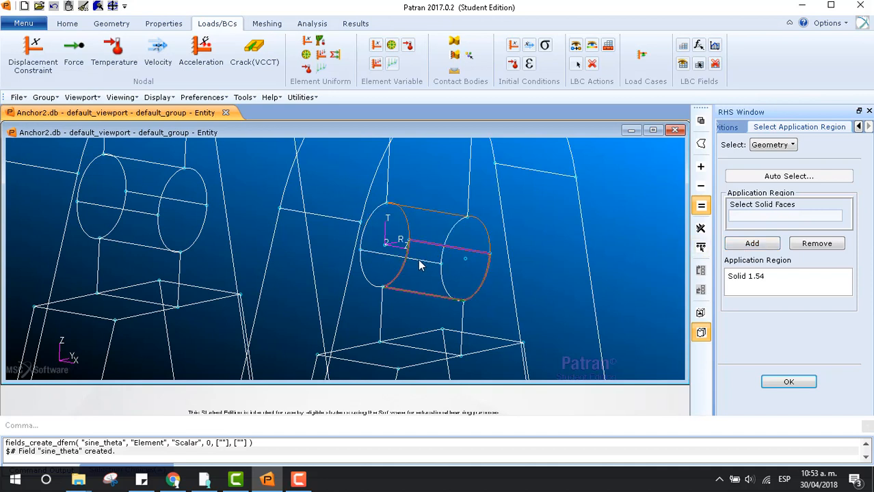
{"action": "left_click", "coordinate": [366, 233]}
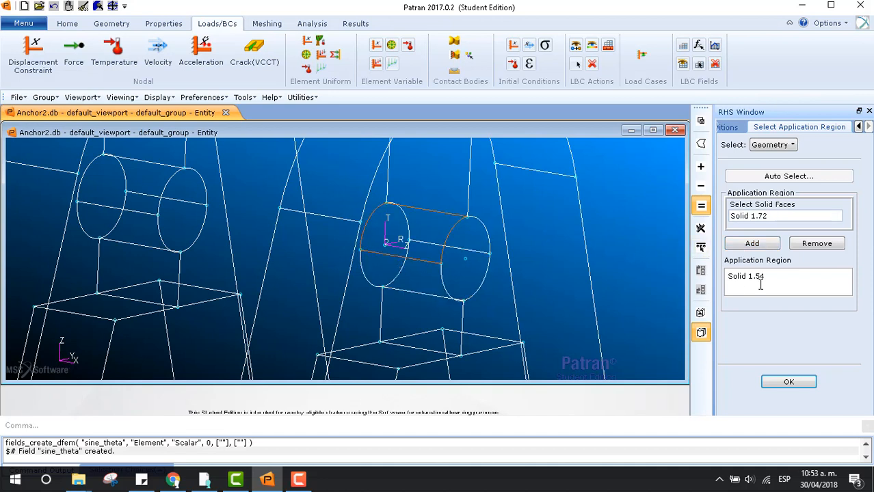
{"action": "left_click", "coordinate": [752, 246]}
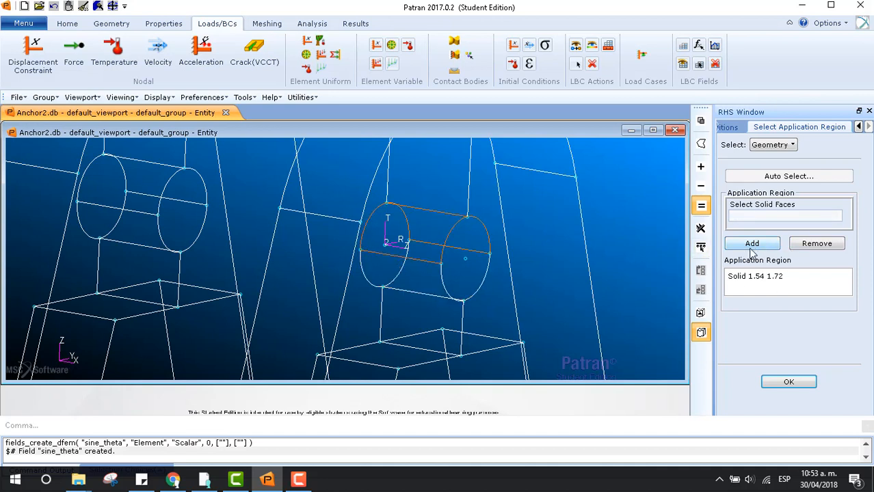
Step: Add the upper faces of the rear lug's hole, Solid 1.18 and 1.36, and accept the pressure load's application region
{"action": "left_click", "coordinate": [202, 195]}
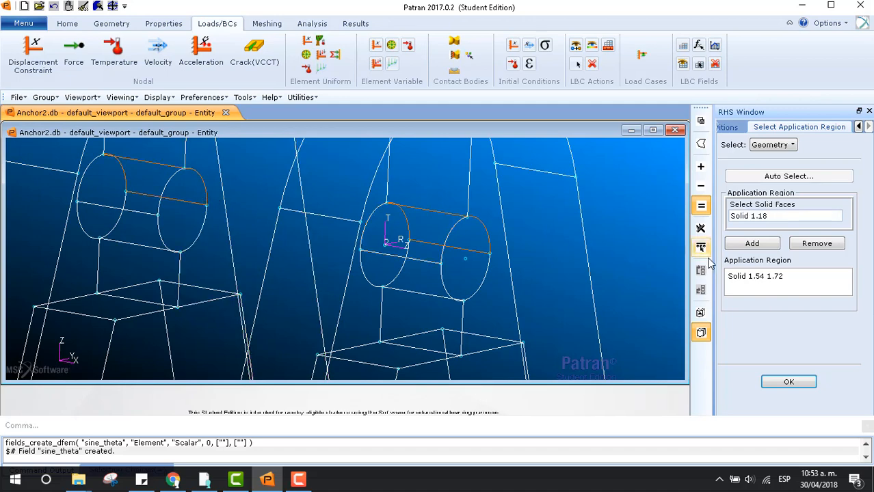
{"action": "left_click", "coordinate": [746, 245]}
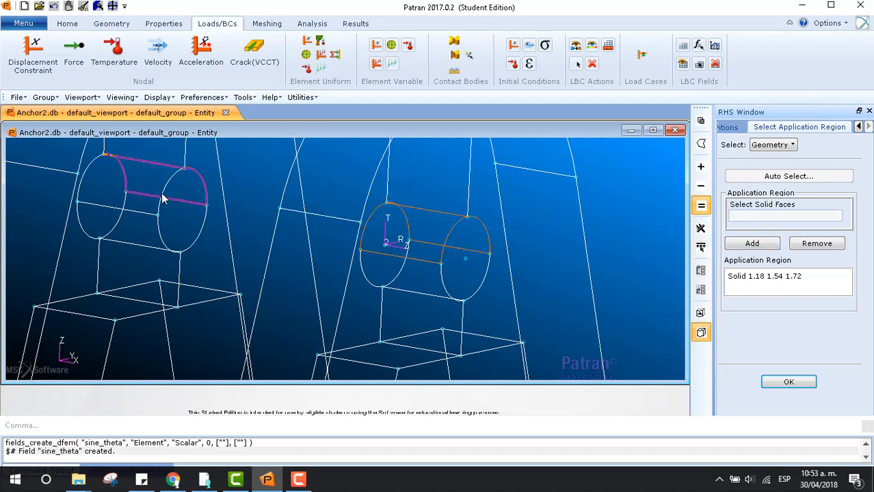
{"action": "left_click", "coordinate": [85, 181]}
{"action": "left_click", "coordinate": [772, 248]}
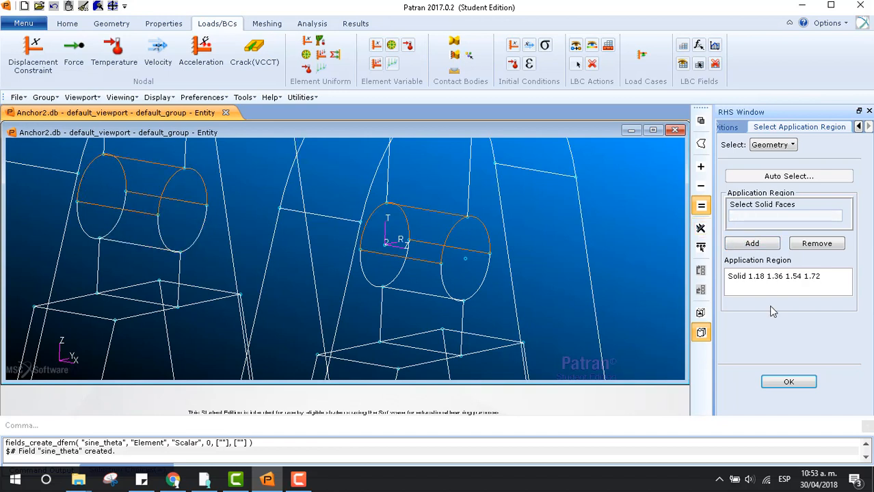
{"action": "left_click", "coordinate": [791, 382]}
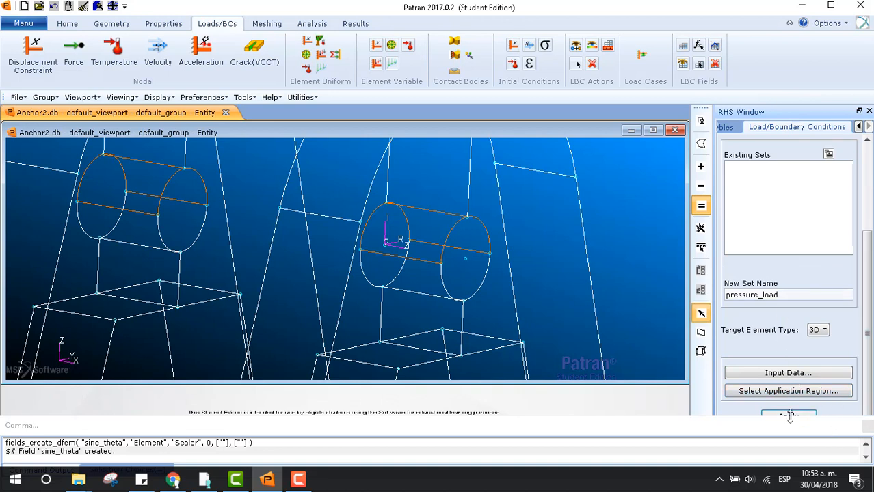
Step: Apply the completed definition to create the pressure_load set on the lug holes' upper faces
{"action": "left_click", "coordinate": [867, 426]}
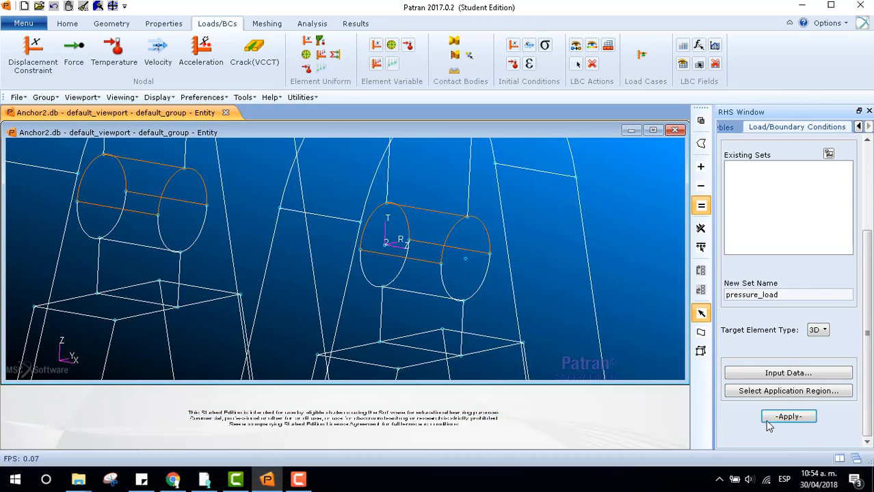
{"action": "left_click", "coordinate": [776, 415]}
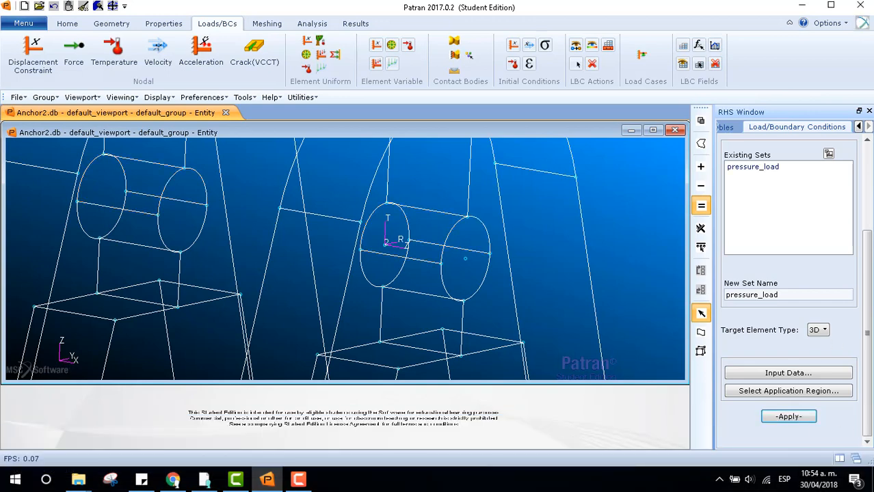
{"action": "left_click_drag", "start_coordinate": [867, 311], "coordinate": [866, 223]}
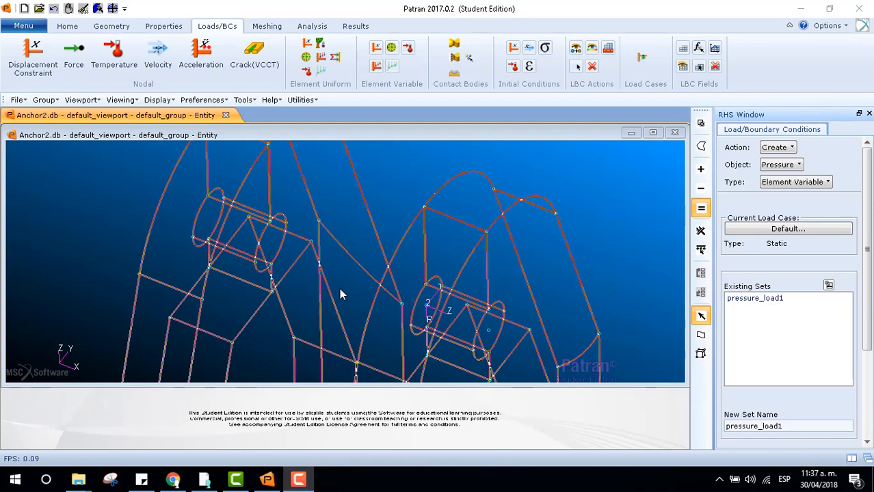
Step: Switch the load object to nodal Displacement and check the input data of the fix_at_the_washers set
{"action": "scroll", "coordinate": [316, 287], "scroll_direction": "down", "scroll_amount": 3}
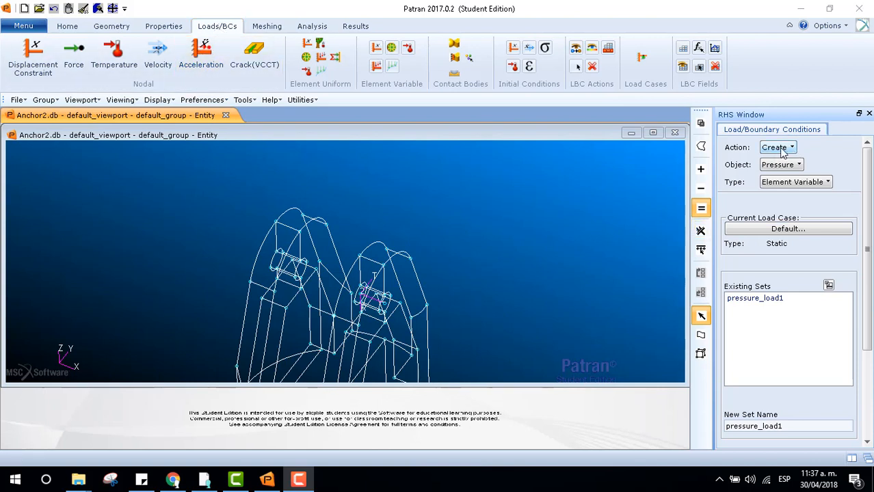
{"action": "left_click", "coordinate": [800, 167]}
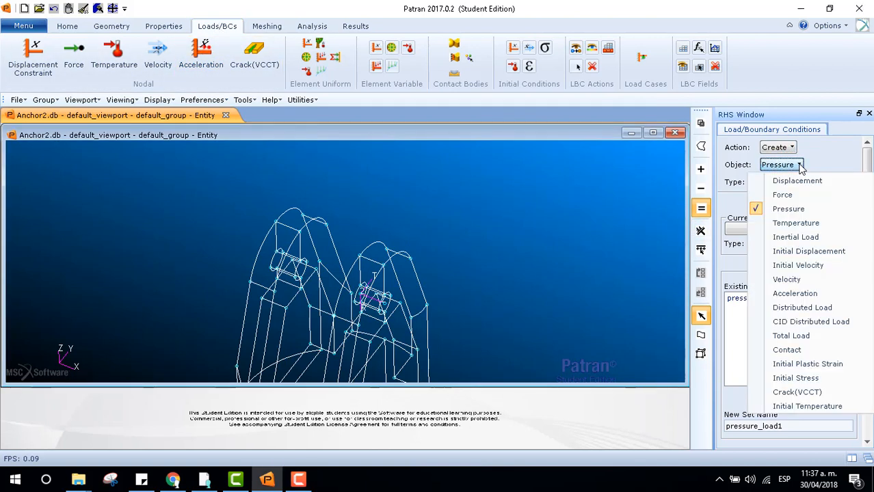
{"action": "left_click", "coordinate": [794, 181]}
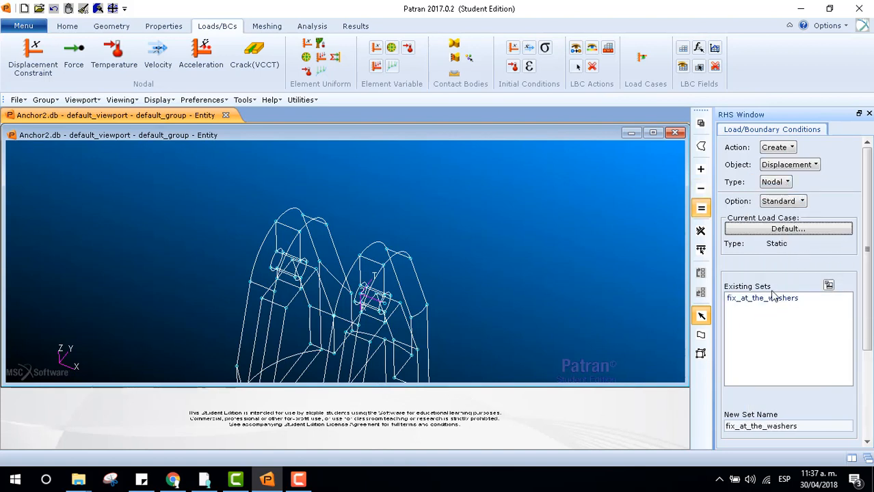
{"action": "left_click_drag", "start_coordinate": [867, 263], "coordinate": [868, 330]}
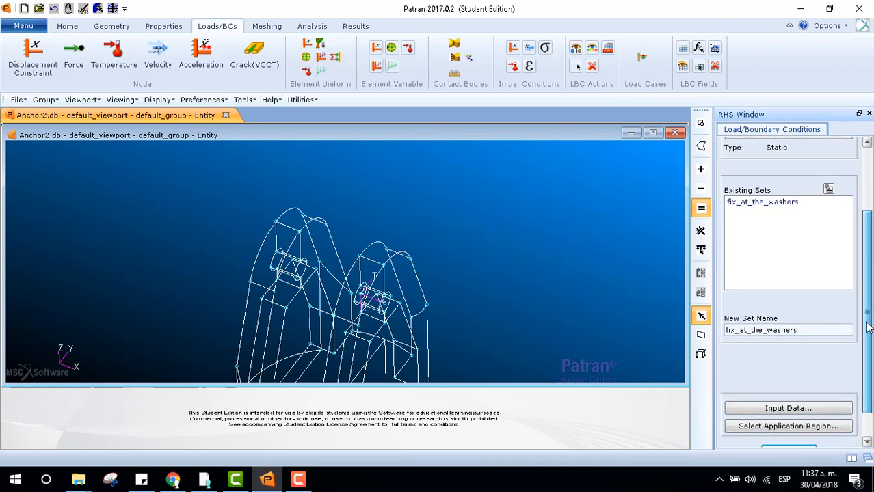
{"action": "left_click", "coordinate": [814, 410]}
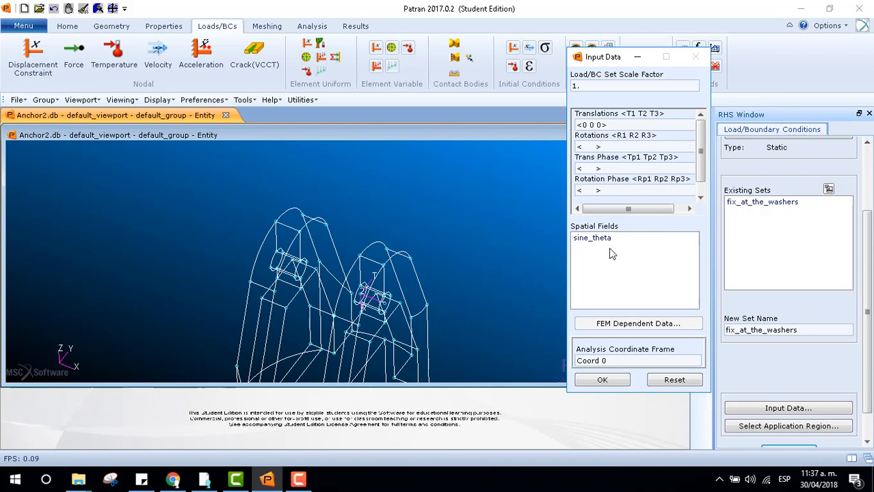
{"action": "left_click", "coordinate": [613, 385]}
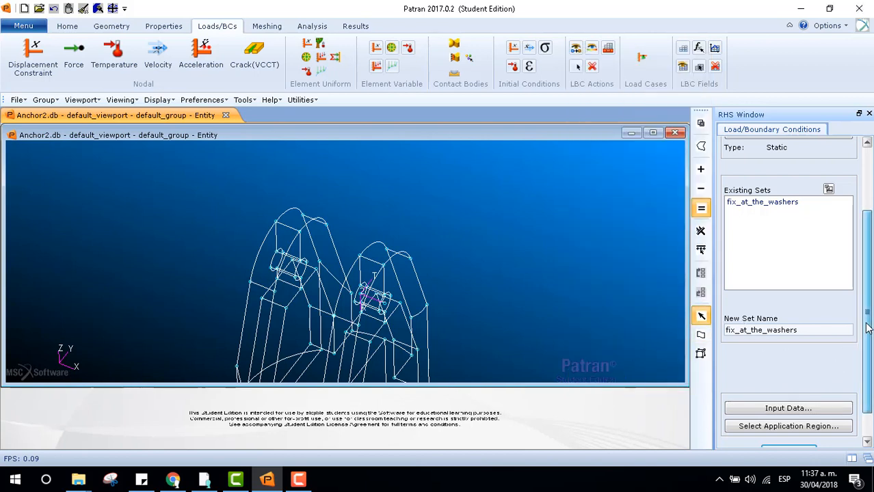
Step: Fit the whole anchor in the viewport and open the application region selection for fix_at_the_washers
{"action": "scroll", "coordinate": [867, 328], "scroll_direction": "down", "scroll_amount": 2}
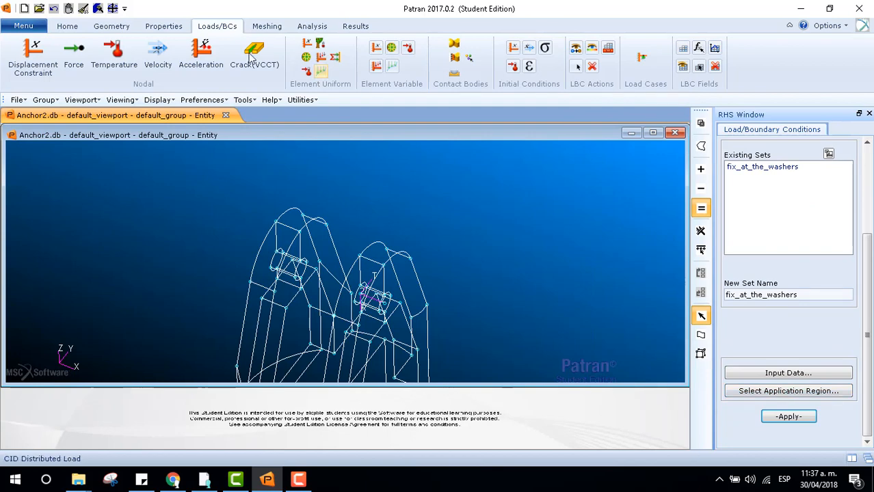
{"action": "left_click", "coordinate": [112, 26]}
{"action": "left_click", "coordinate": [67, 26]}
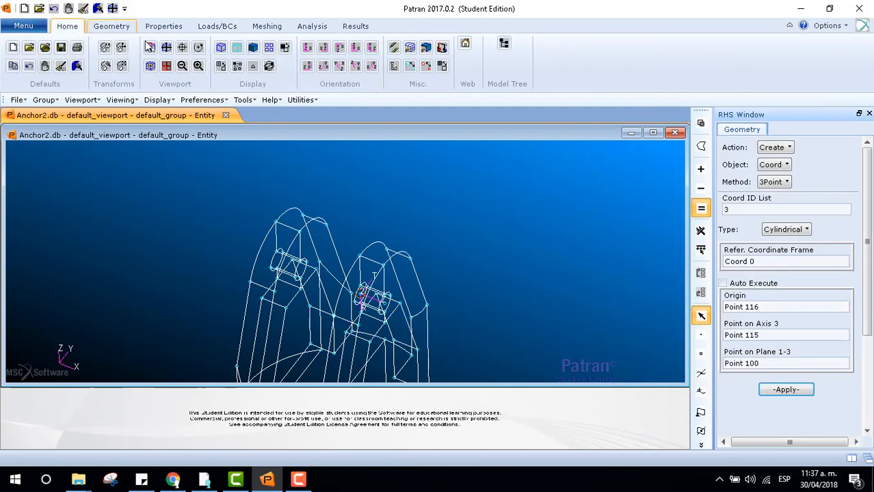
{"action": "left_click", "coordinate": [167, 50]}
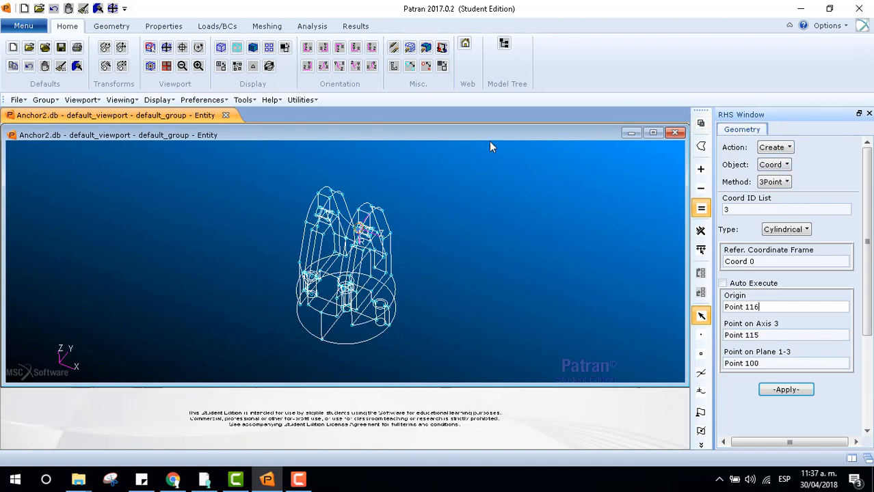
{"action": "left_click", "coordinate": [217, 26]}
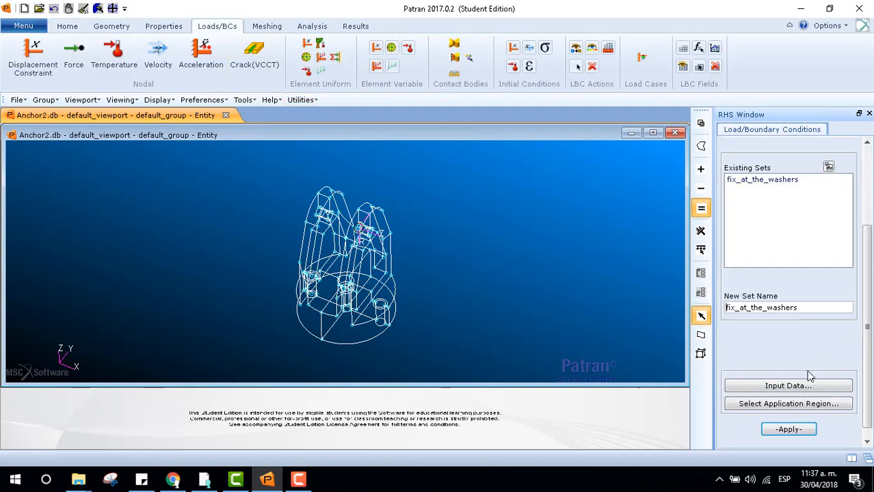
{"action": "left_click", "coordinate": [790, 404]}
Step: Examine the washer faces around the anchor base's bolt holes, then return to the displacement definition and select the existing set fix_at_the_washers
{"action": "scroll", "coordinate": [346, 295], "scroll_direction": "up", "scroll_amount": 5}
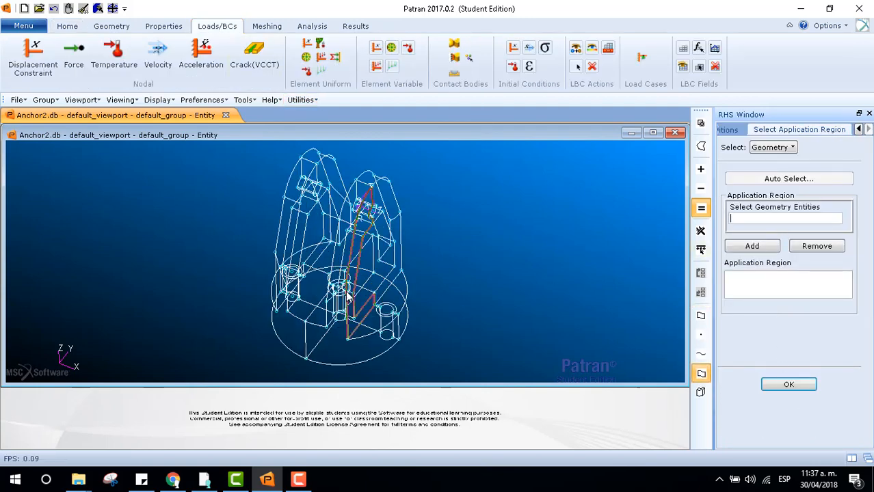
{"action": "scroll", "coordinate": [164, 231], "scroll_direction": "up", "scroll_amount": 10}
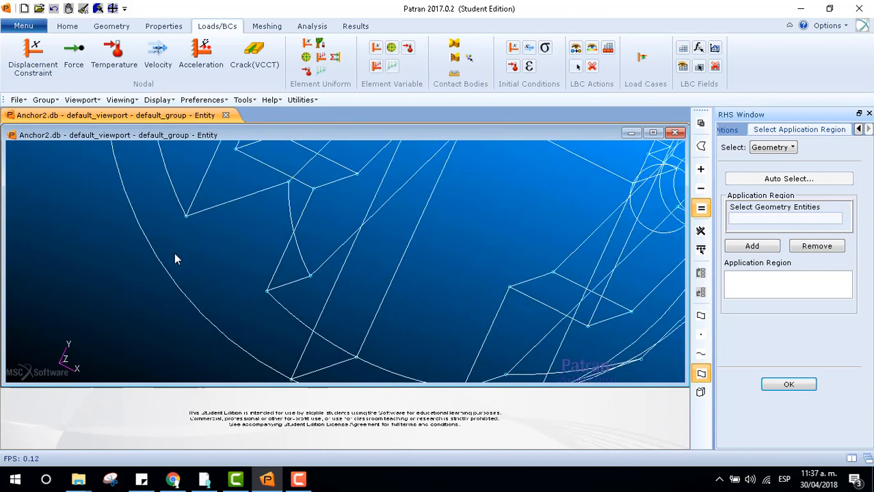
{"action": "left_click", "coordinate": [700, 375]}
{"action": "scroll", "coordinate": [316, 219], "scroll_direction": "down", "scroll_amount": 10}
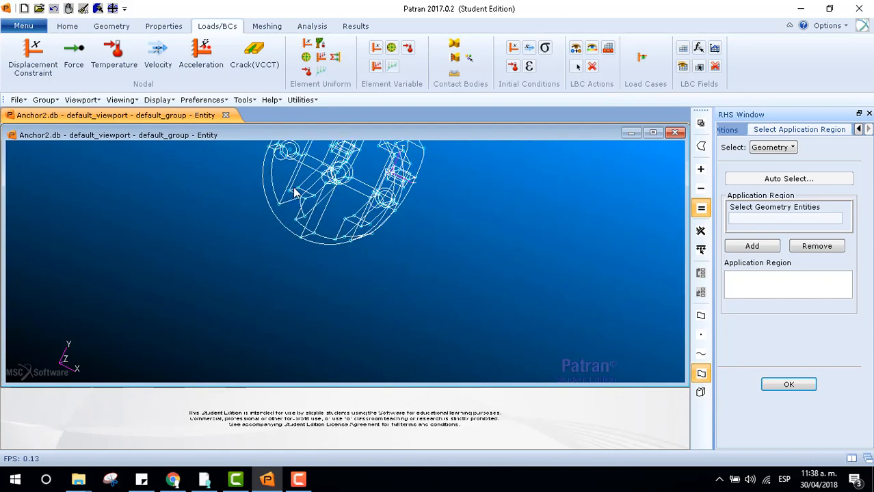
{"action": "scroll", "coordinate": [287, 147], "scroll_direction": "up", "scroll_amount": 5}
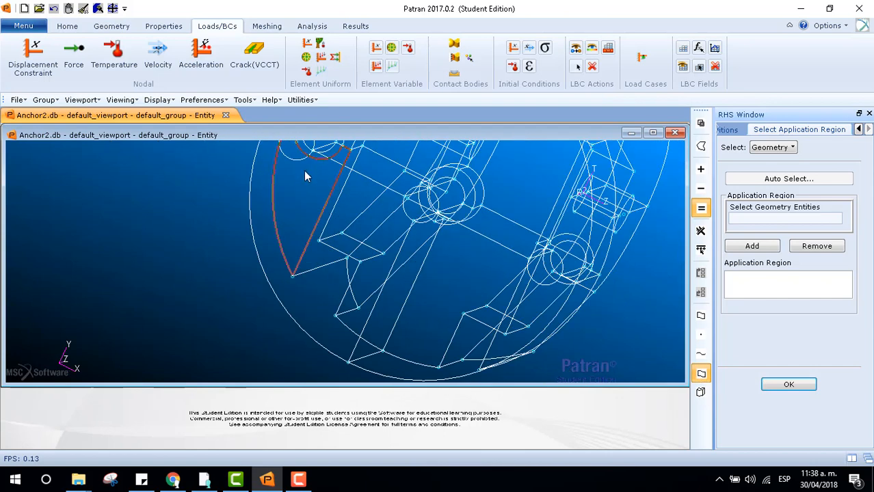
{"action": "scroll", "coordinate": [304, 170], "scroll_direction": "down", "scroll_amount": 5}
{"action": "scroll", "coordinate": [468, 191], "scroll_direction": "up", "scroll_amount": 4}
{"action": "scroll", "coordinate": [234, 168], "scroll_direction": "down", "scroll_amount": 4}
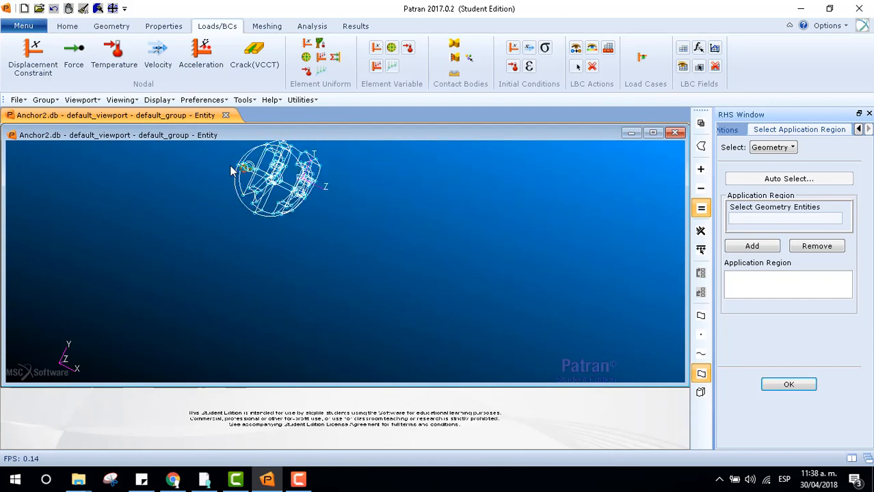
{"action": "scroll", "coordinate": [336, 164], "scroll_direction": "up", "scroll_amount": 6}
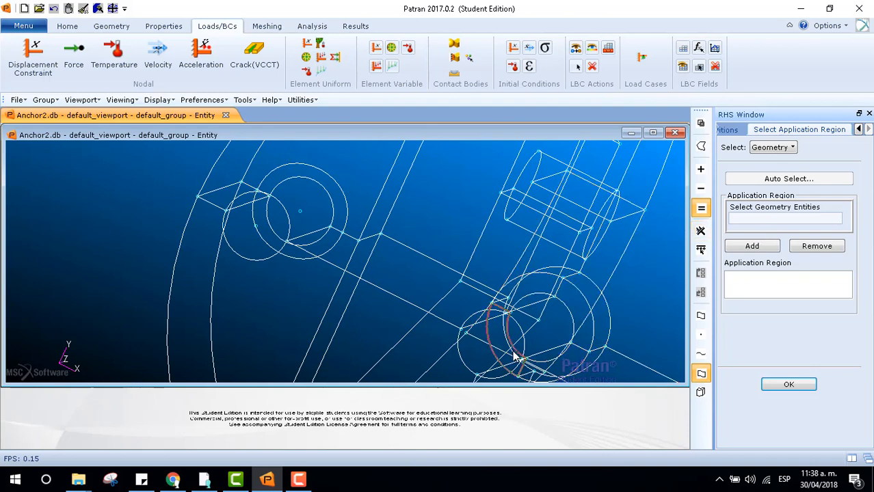
{"action": "scroll", "coordinate": [560, 330], "scroll_direction": "down", "scroll_amount": 2}
{"action": "scroll", "coordinate": [635, 376], "scroll_direction": "down", "scroll_amount": 1}
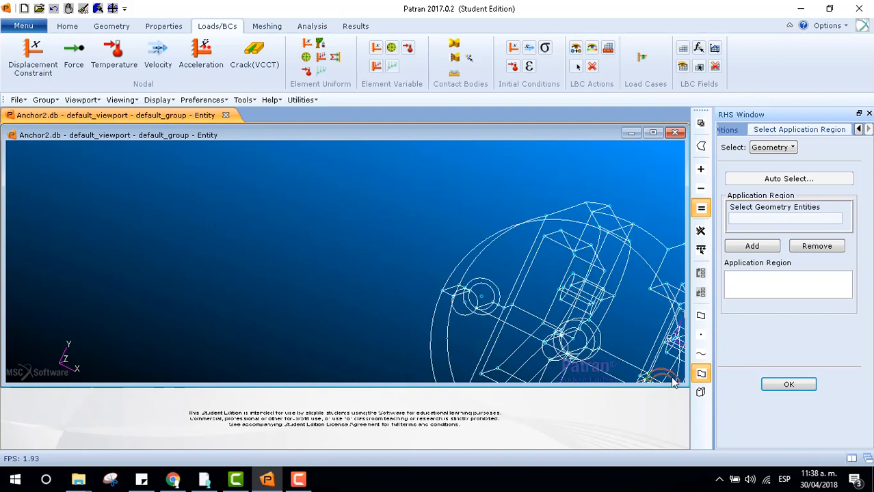
{"action": "scroll", "coordinate": [672, 381], "scroll_direction": "up", "scroll_amount": 2}
{"action": "scroll", "coordinate": [660, 371], "scroll_direction": "up", "scroll_amount": 3}
{"action": "scroll", "coordinate": [243, 296], "scroll_direction": "down", "scroll_amount": 1}
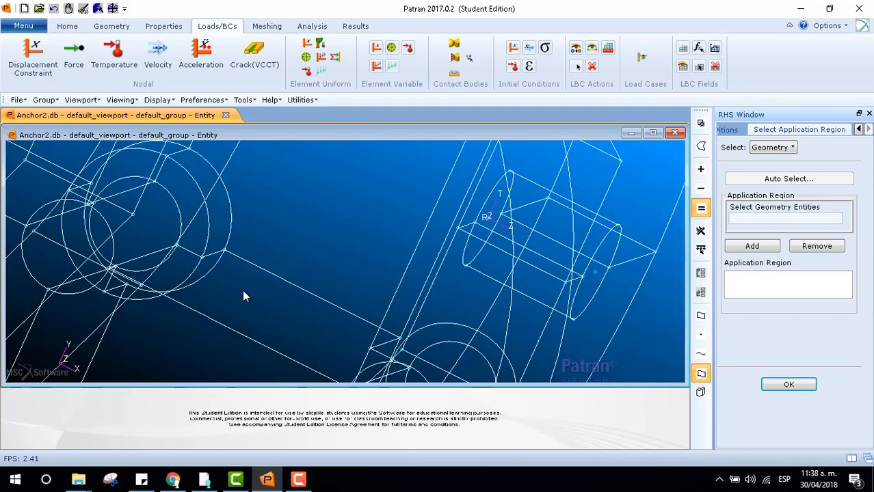
{"action": "scroll", "coordinate": [244, 291], "scroll_direction": "down", "scroll_amount": 2}
{"action": "scroll", "coordinate": [366, 373], "scroll_direction": "up", "scroll_amount": 3}
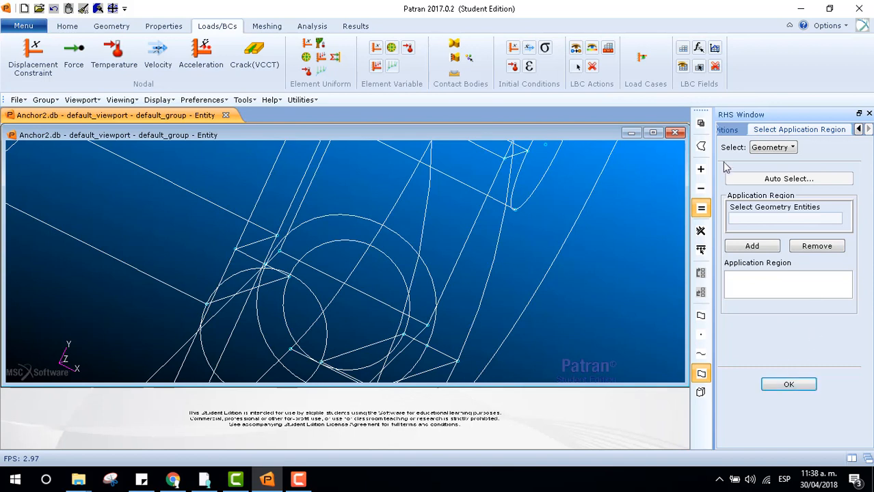
{"action": "left_click", "coordinate": [728, 129]}
{"action": "left_click", "coordinate": [769, 168]}
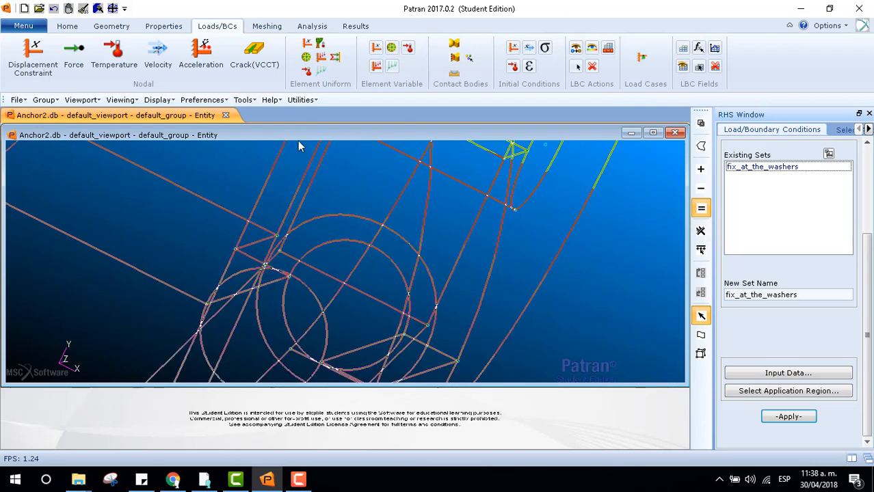
Step: Display the whole anchor as a smooth-shaded solid
{"action": "left_click", "coordinate": [165, 26]}
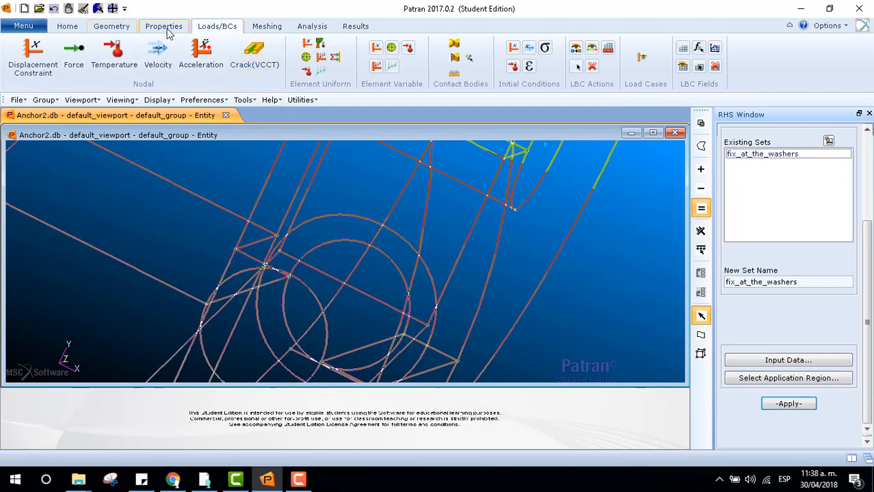
{"action": "left_click", "coordinate": [104, 29]}
{"action": "left_click", "coordinate": [61, 27]}
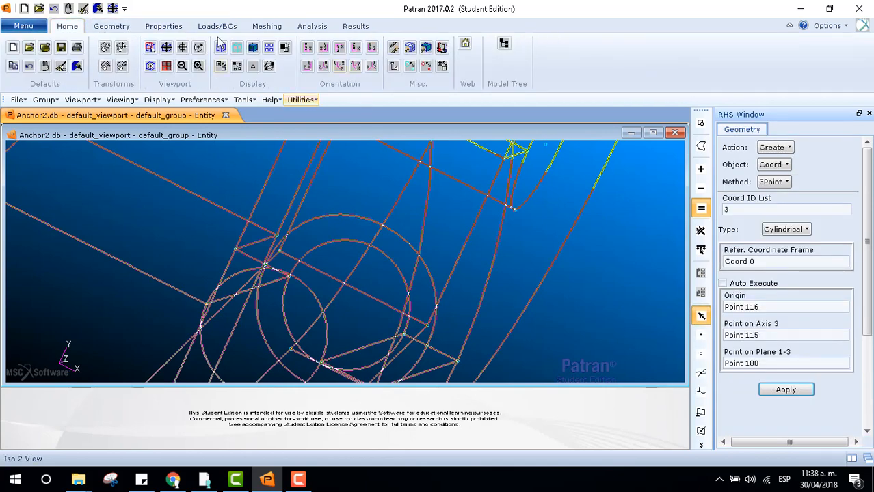
{"action": "left_click", "coordinate": [253, 50]}
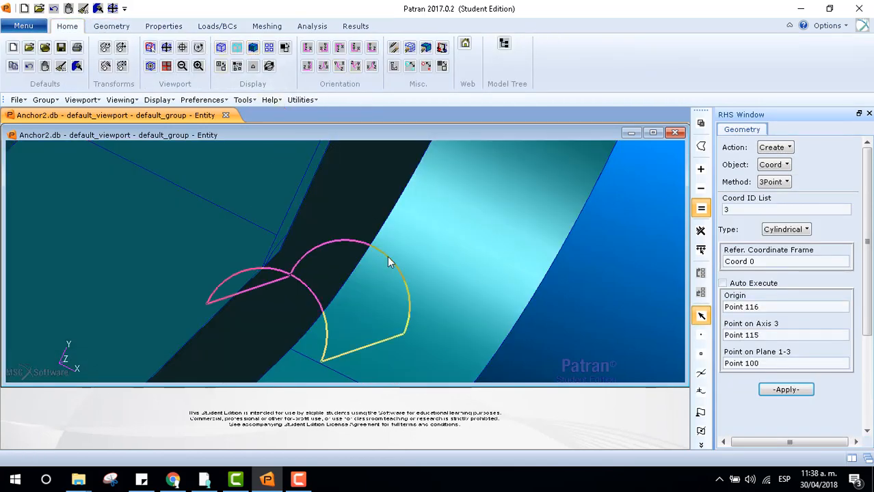
{"action": "scroll", "coordinate": [379, 270], "scroll_direction": "down", "scroll_amount": 5}
{"action": "scroll", "coordinate": [376, 269], "scroll_direction": "down", "scroll_amount": 3}
{"action": "middle_click_drag", "start_coordinate": [392, 293], "coordinate": [377, 254]}
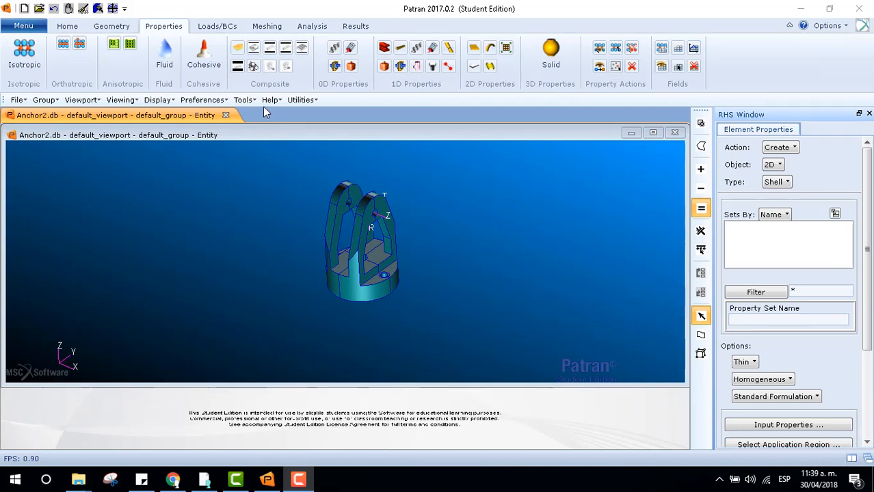
Step: Select the fix_at_the_washers displacement and pressure_load1 pressure sets for plotting their markers on default_group
{"action": "left_click", "coordinate": [214, 28]}
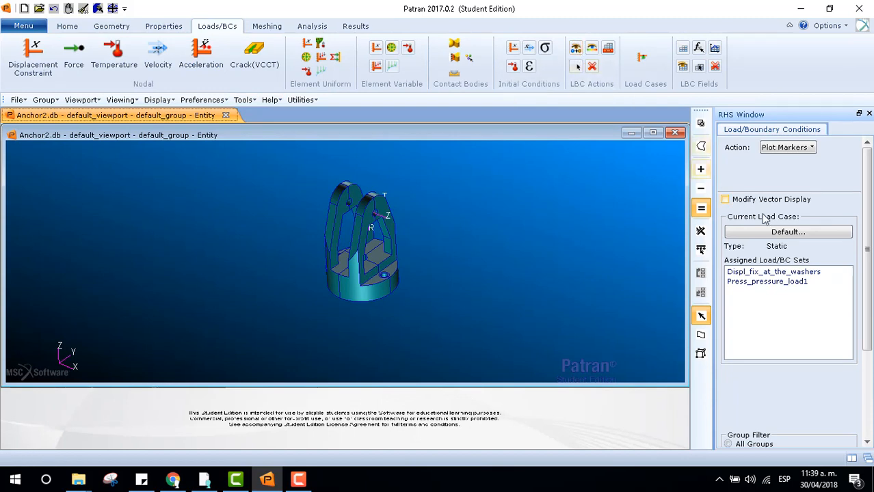
{"action": "left_click", "coordinate": [787, 282]}
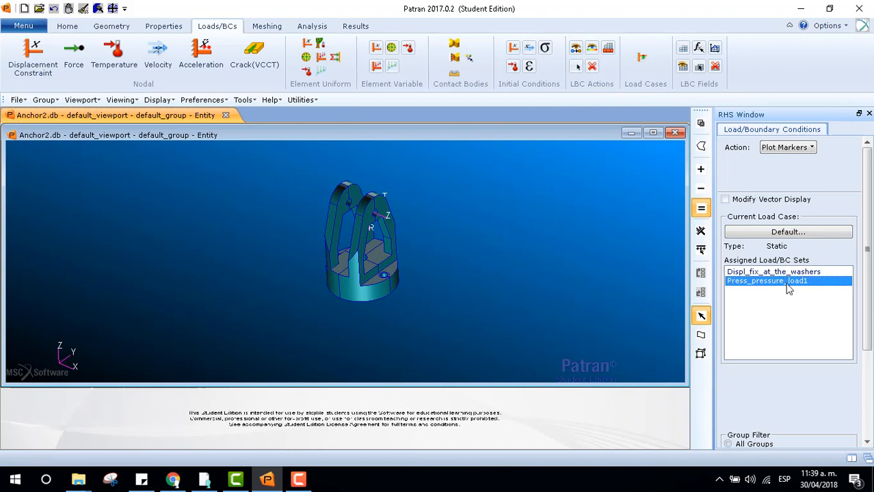
{"action": "left_click", "coordinate": [786, 273]}
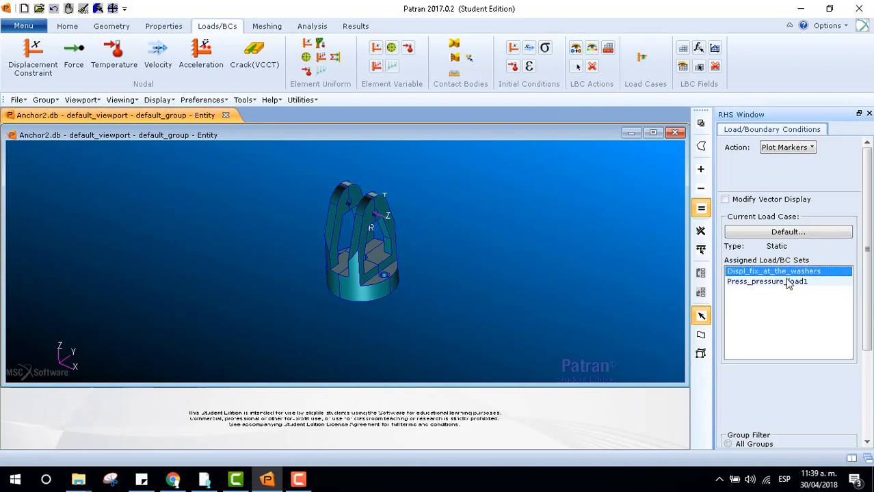
{"action": "left_click", "coordinate": [790, 283], "text": "shift"}
{"action": "left_click_drag", "start_coordinate": [868, 279], "coordinate": [868, 383]}
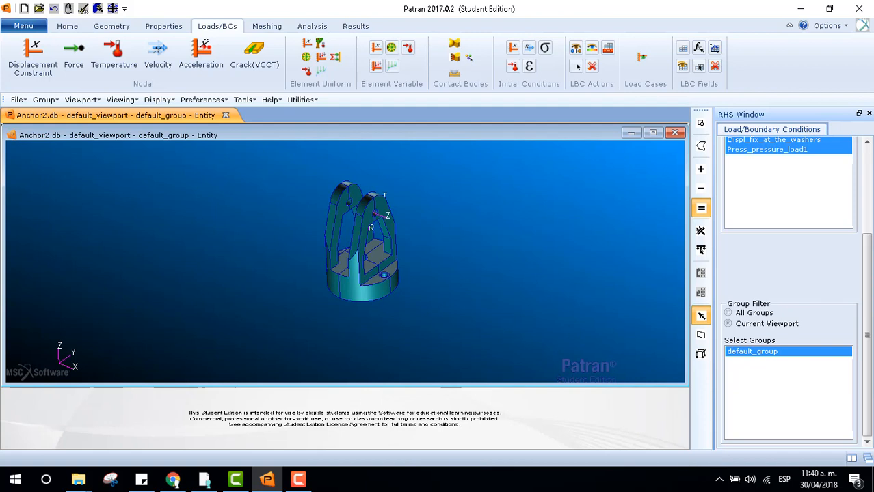
Step: Switch to the workshop PDF in Chrome and restore its window to a smaller size for comparing its anchor figure with the Patran model
{"action": "left_click", "coordinate": [174, 480]}
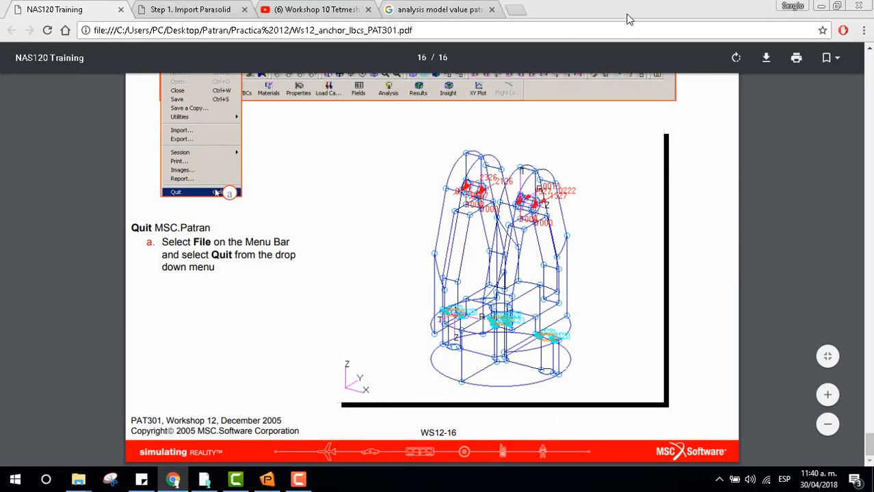
{"action": "double_click", "coordinate": [659, 9]}
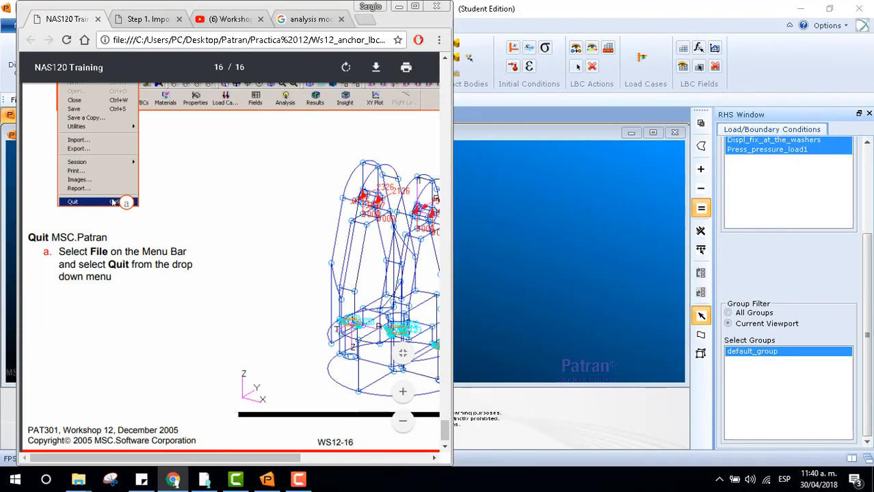